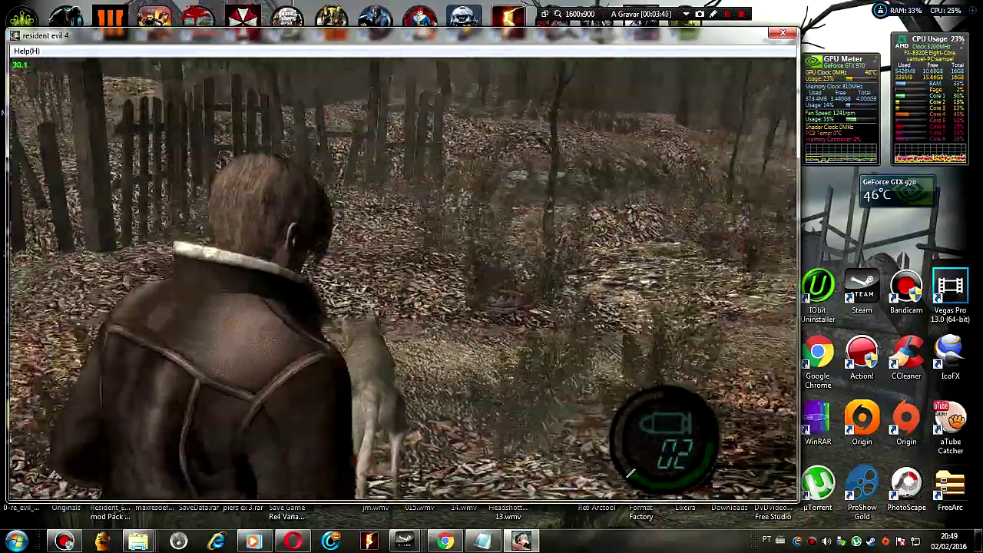
Move the character along the forest trail, past the fence and trees, up to the villager standing on the path
key("q")
key("w")
key("d")
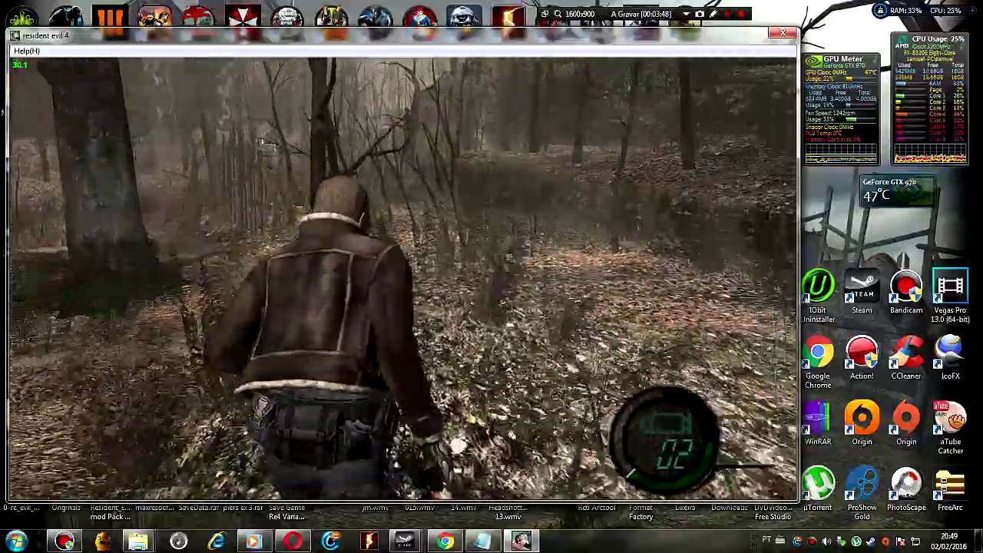
key("w")
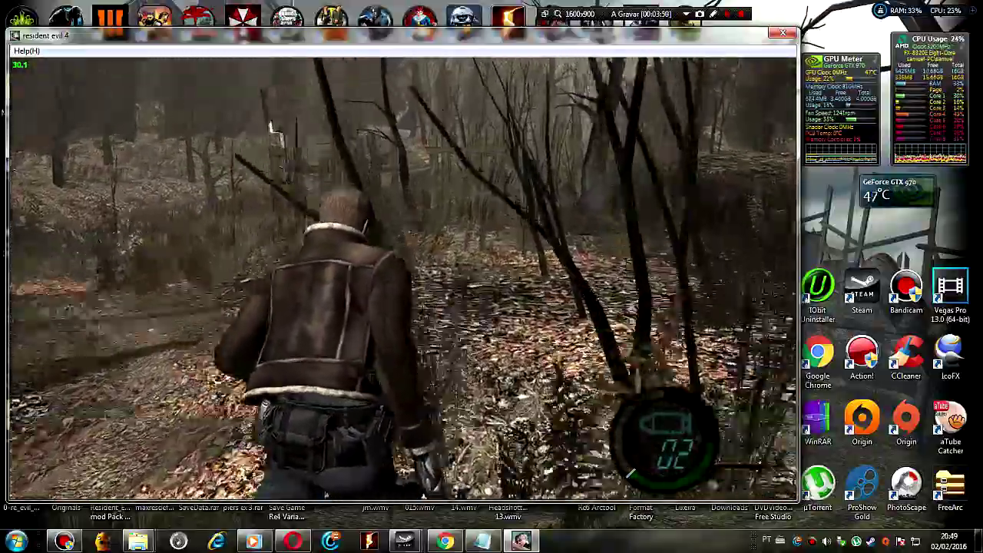
key("w")
key("w")
key("Return")
key("w")
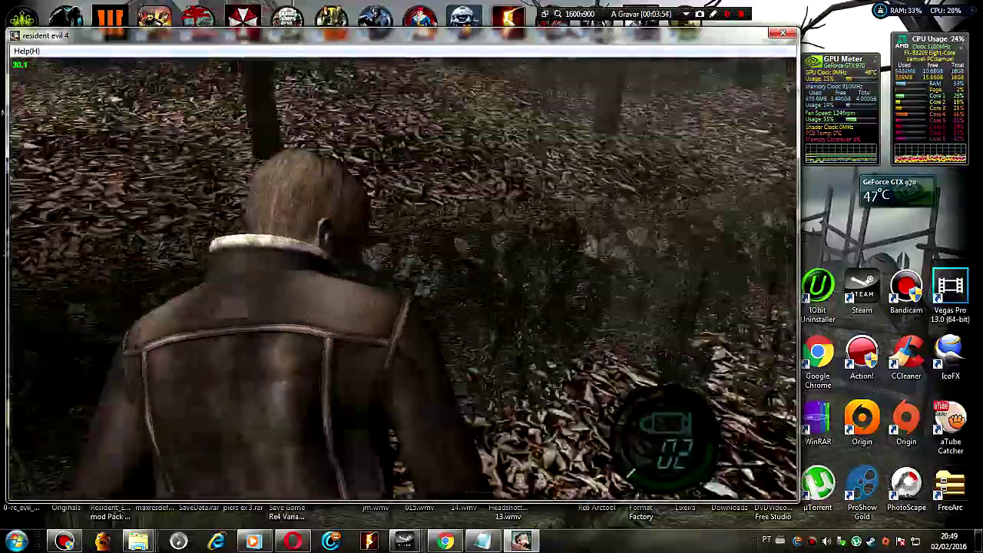
key("w")
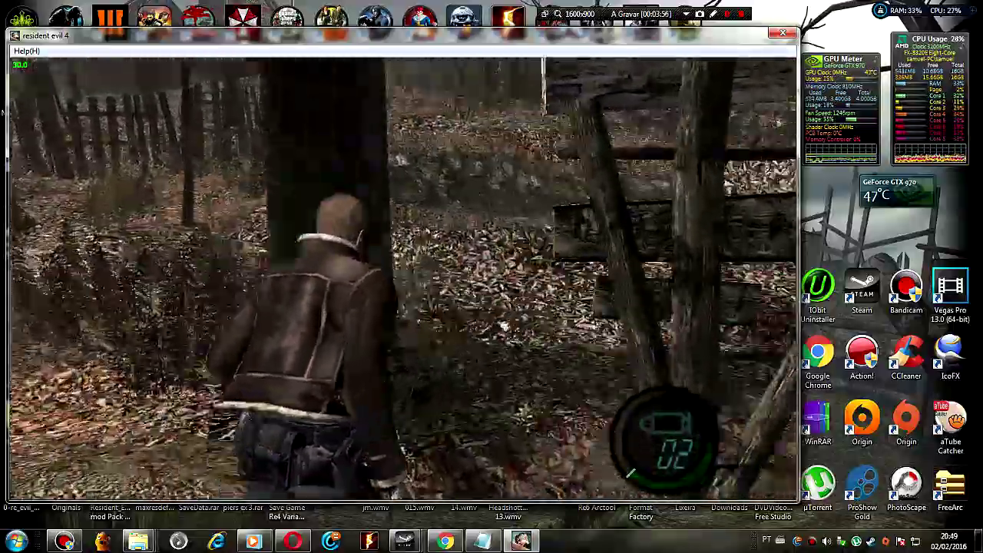
key("w")
key("w")
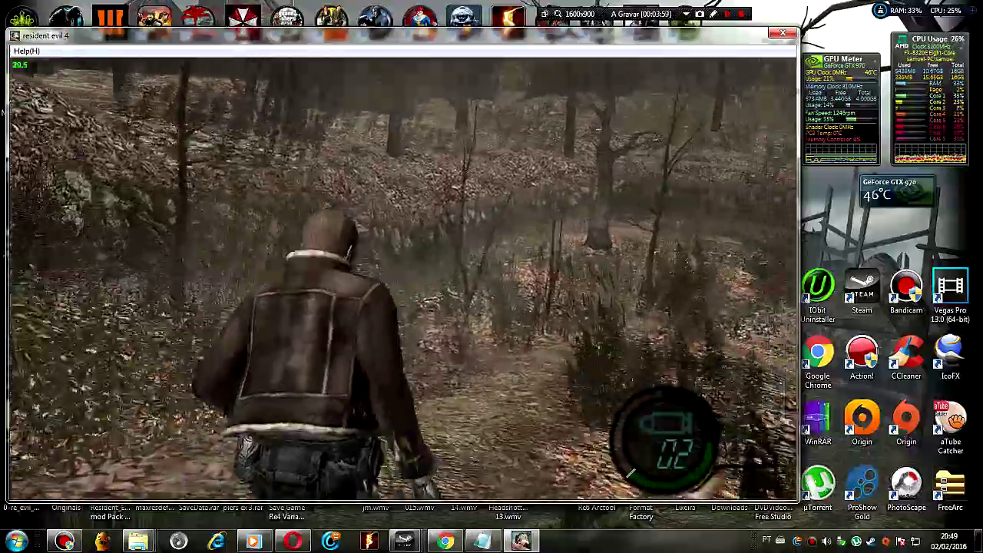
key("w")
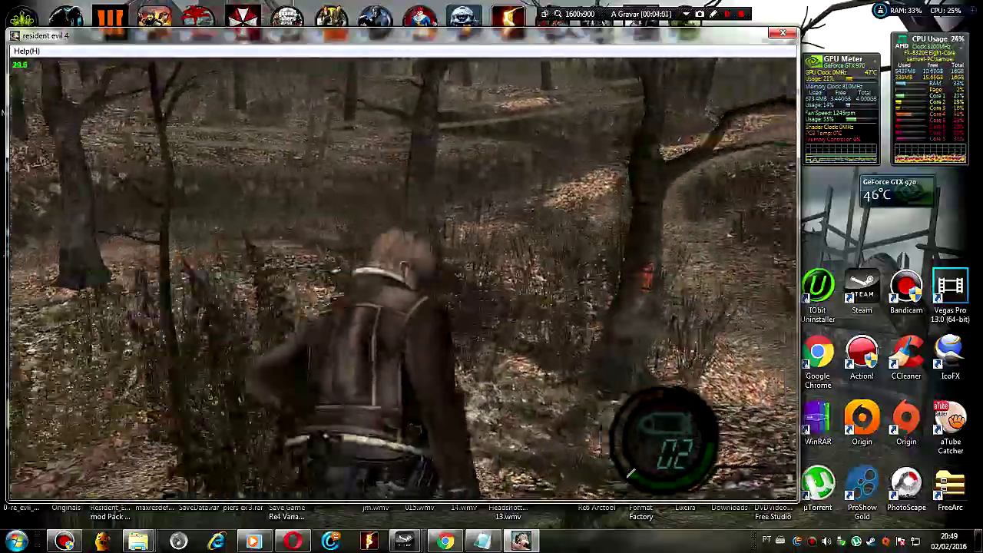
key("w")
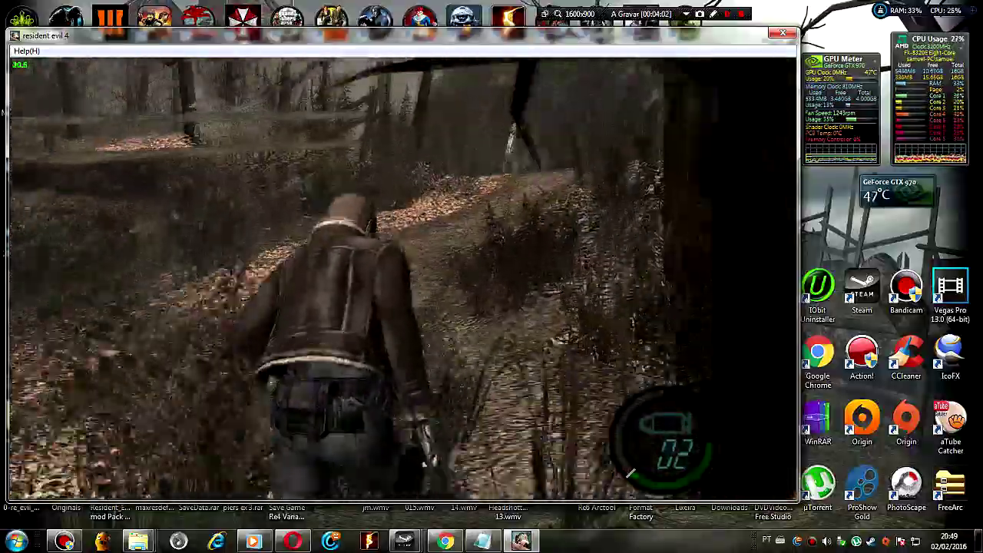
key("w")
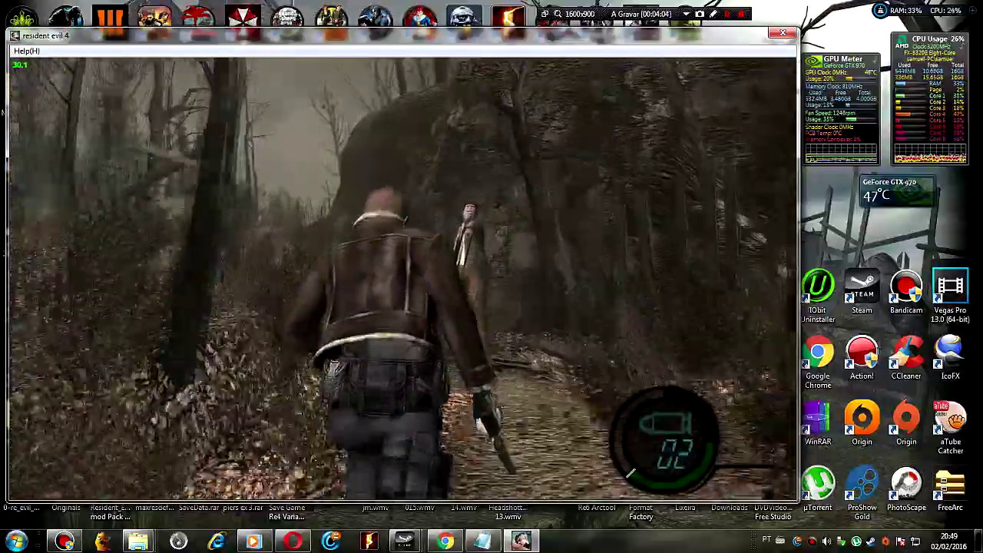
Shoot the villager with the handgun, follow up with a melee attack and fire again at the downed body
key("ctrl")
key("Return")
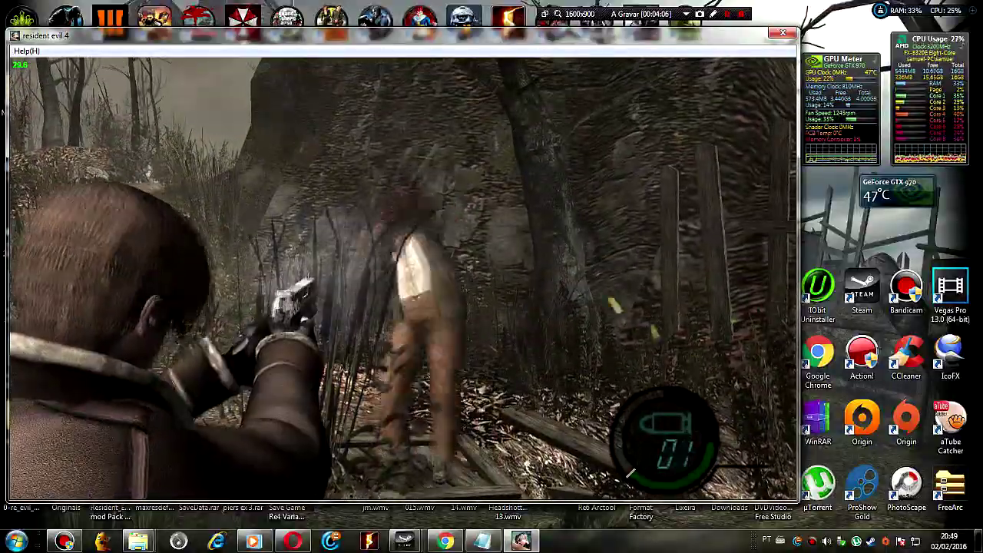
key("w")
key("Return")
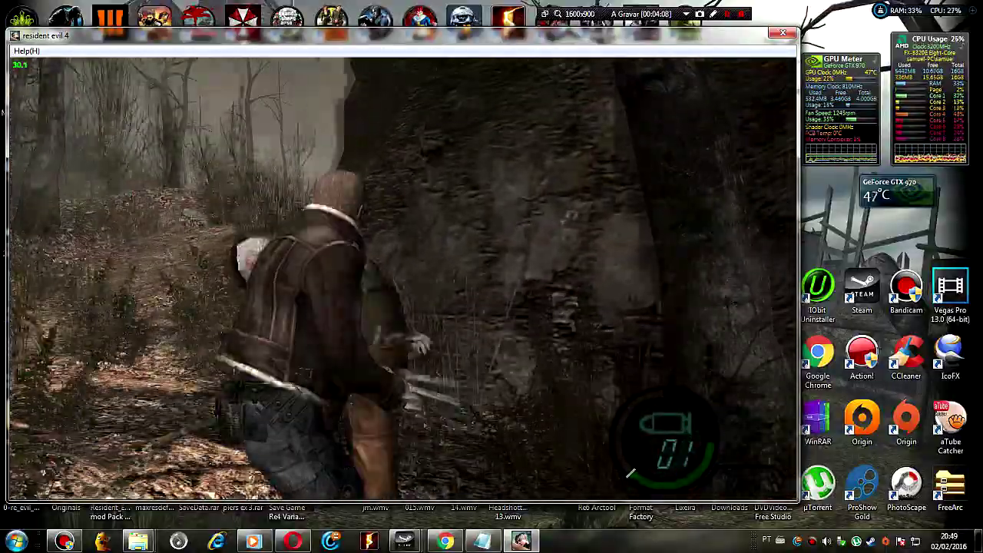
key("a")
key("s")
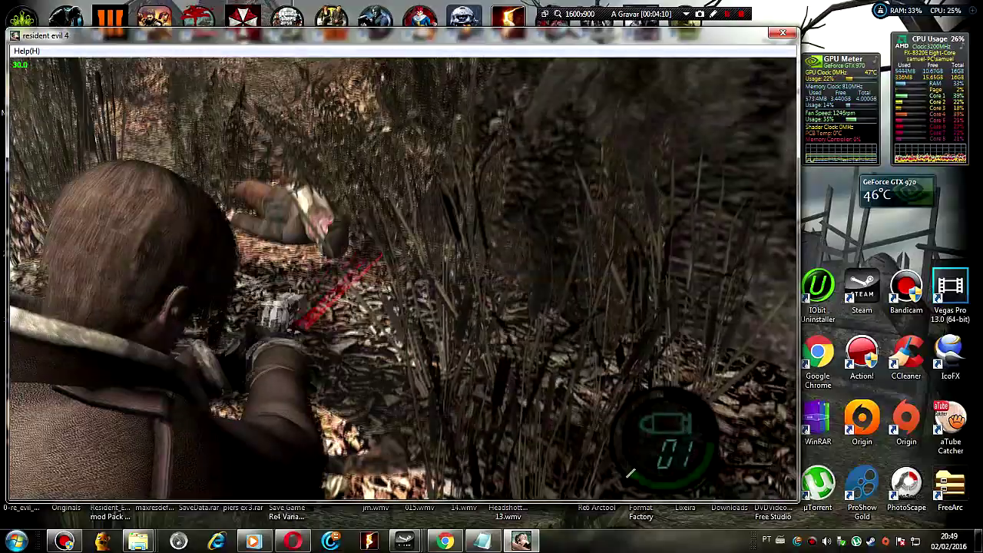
key("Return")
key("a")
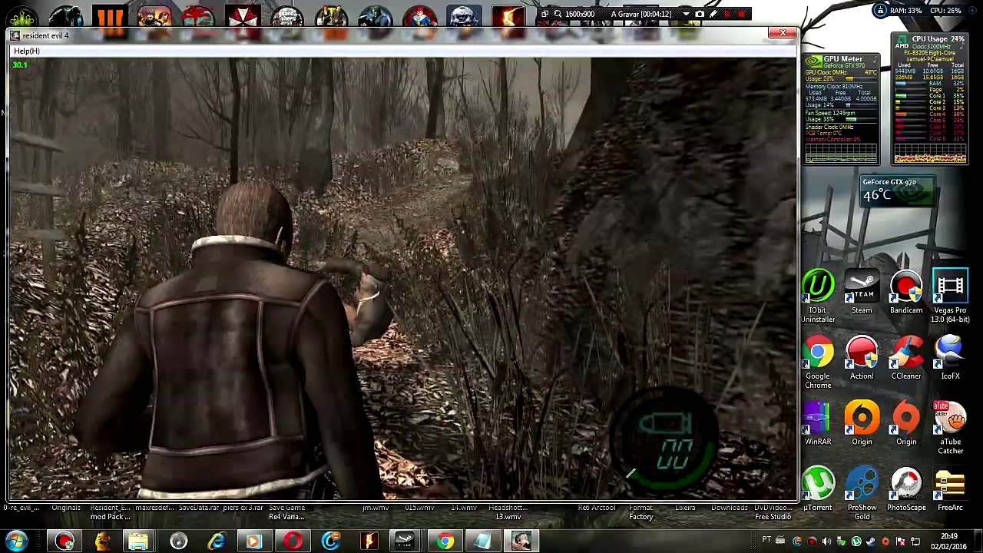
Quit the game and minimize the Resident Evil 4 folder window
key("Escape")
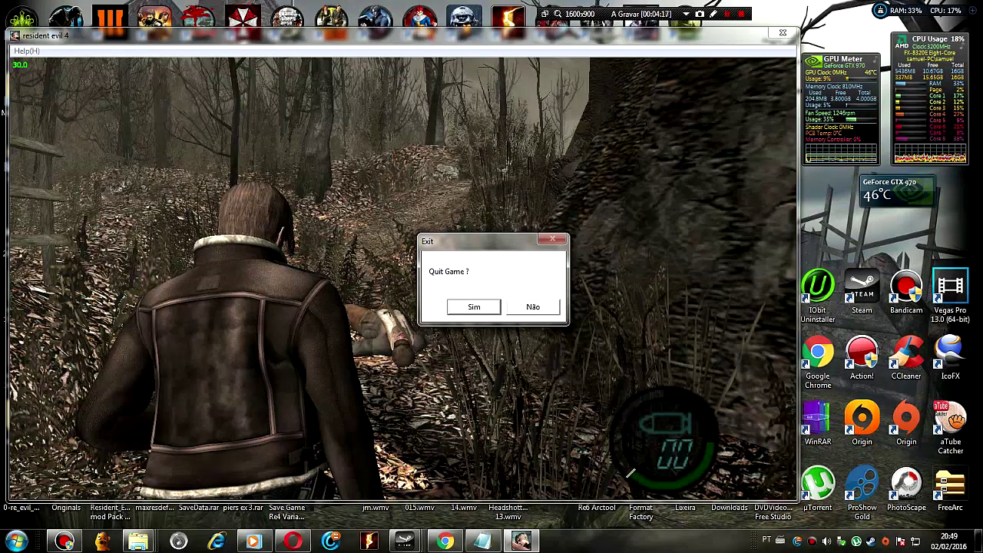
key("Return")
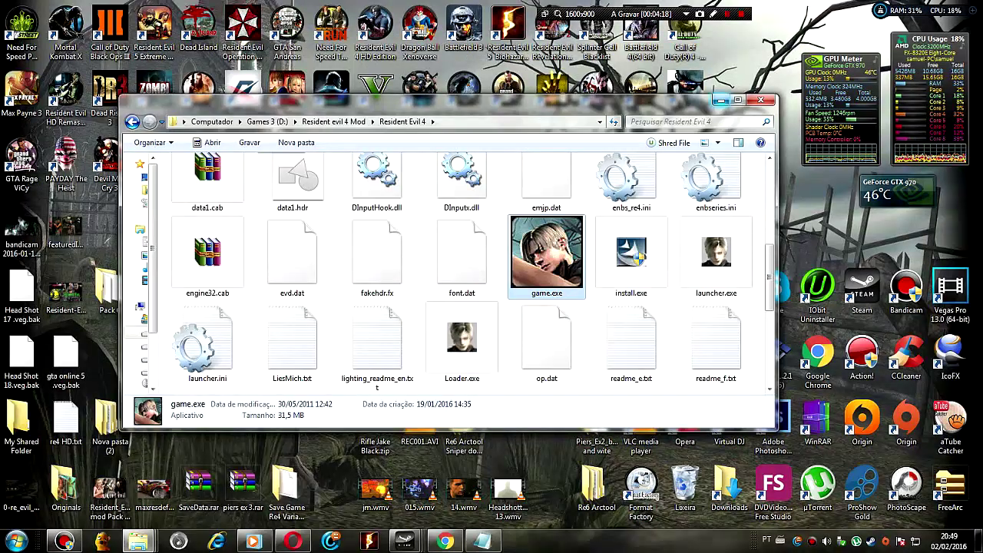
left_click(720, 100)
Open the Nova pasta folder on the desktop and go through the archive parts xscr.zip.001 to xscr.zip.005
left_click(419, 290)
double_click(419, 290)
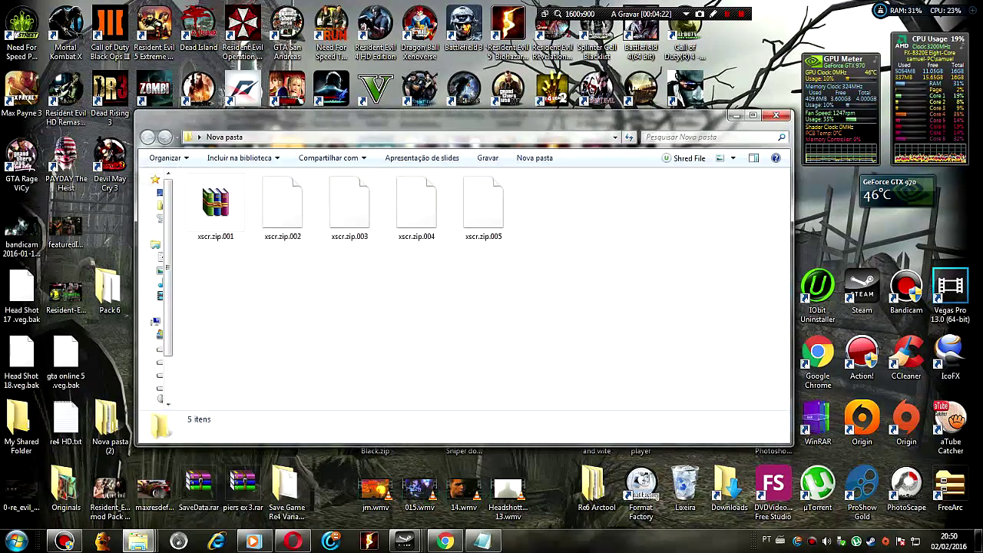
left_click_drag(206, 257, 672, 198)
left_click(670, 207)
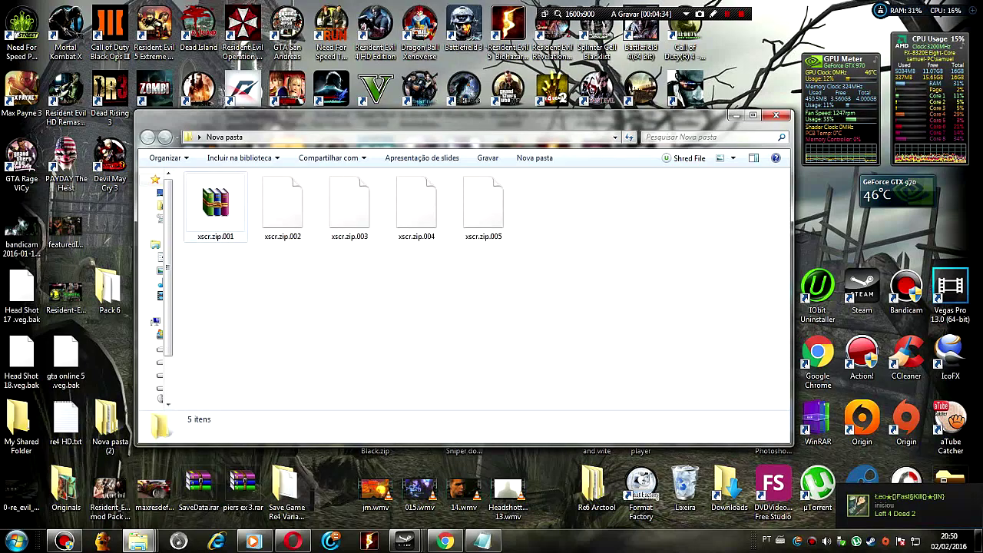
left_click(215, 205)
left_click(283, 206)
left_click(350, 205)
left_click(416, 206)
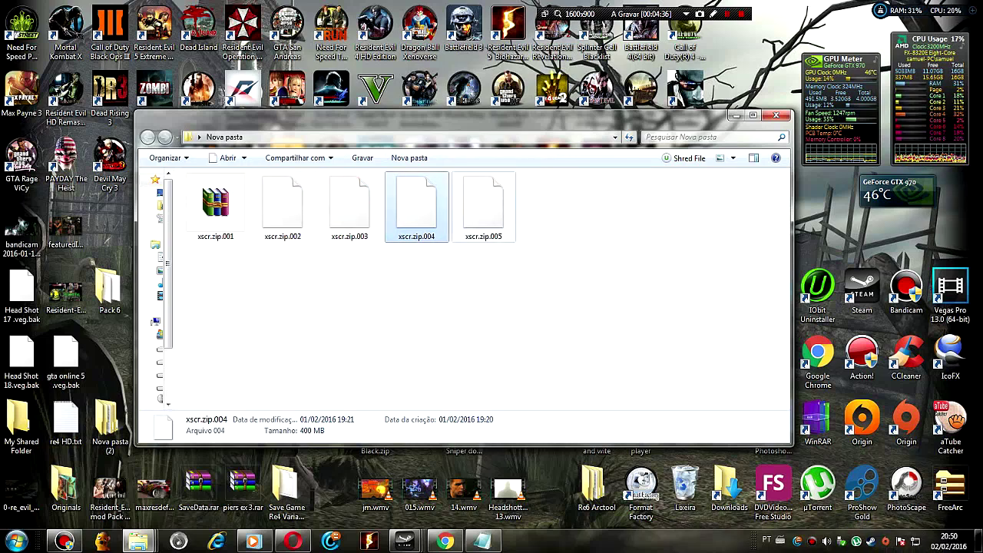
left_click(483, 206)
left_click_drag(652, 223, 176, 257)
left_click(223, 300)
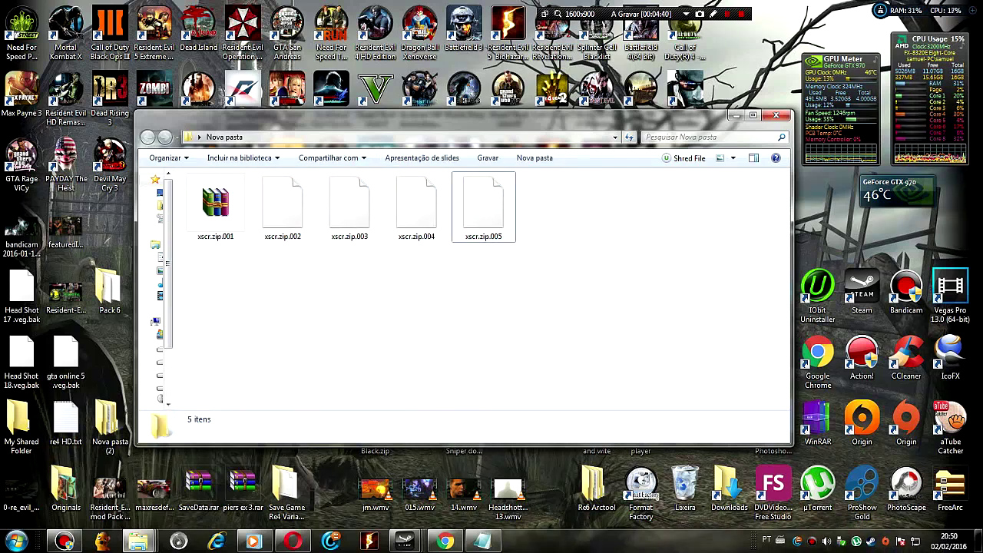
Check the contents of xscr.zip.001 in WinZipper, close it and highlight all the archive parts in the folder
left_click(215, 205)
double_click(215, 205)
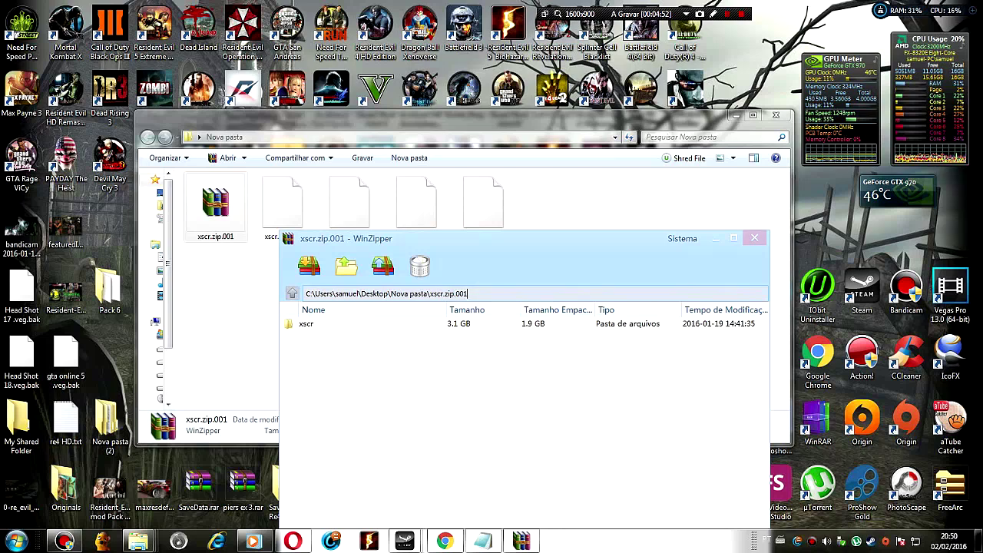
left_click(755, 238)
left_click_drag(205, 272, 615, 227)
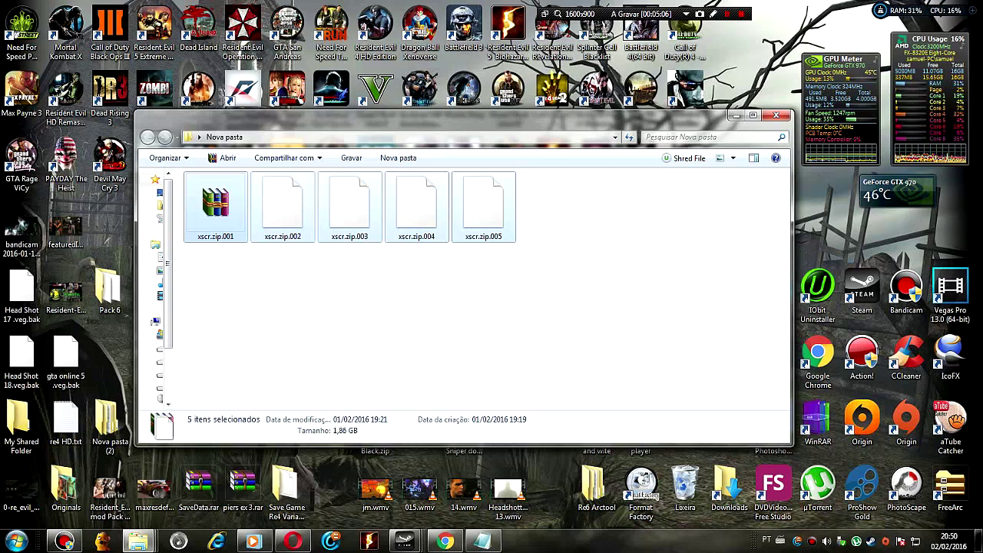
left_click(479, 327)
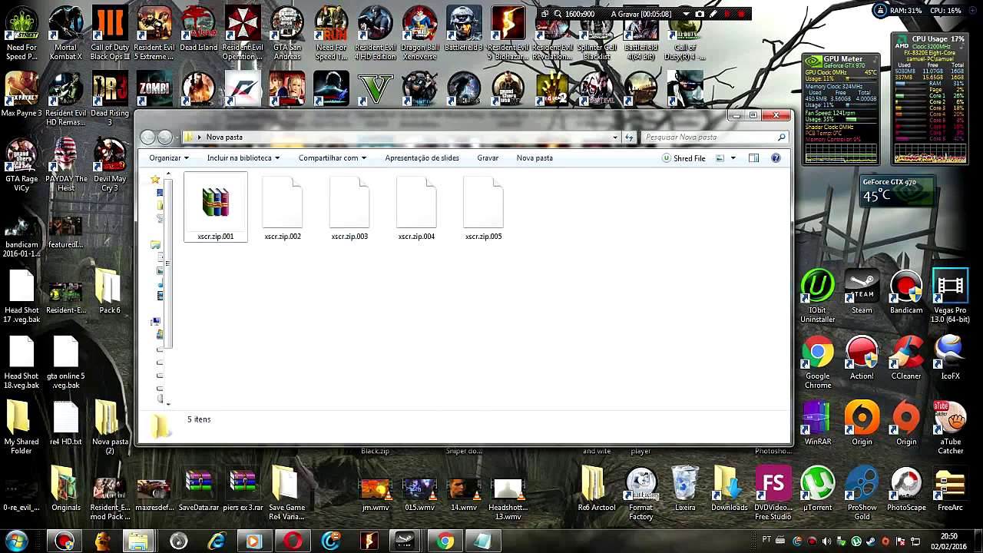
Reopen xscr.zip.001 to point out its xscr folder, close it and check the paste options in Nova pasta
double_click(216, 205)
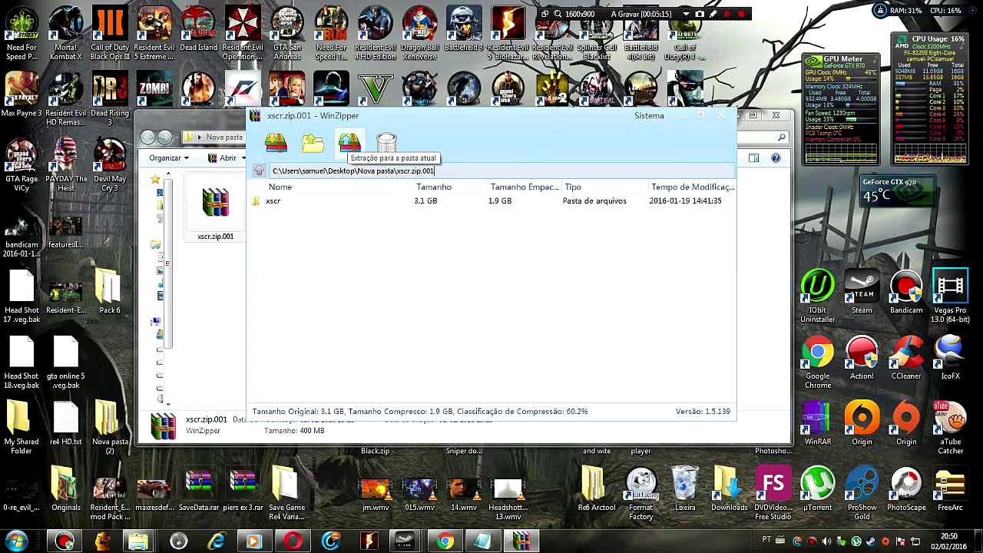
left_click(273, 202)
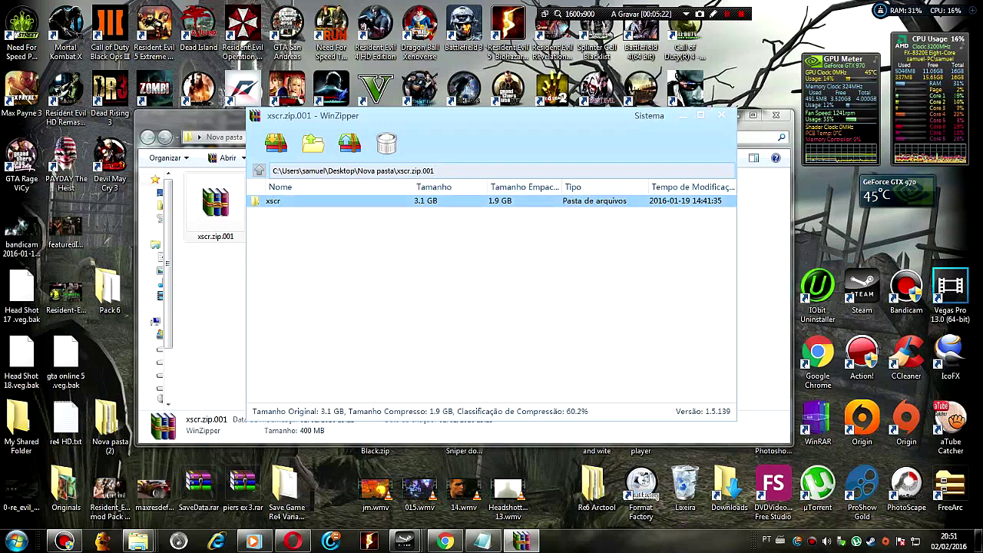
left_click(720, 115)
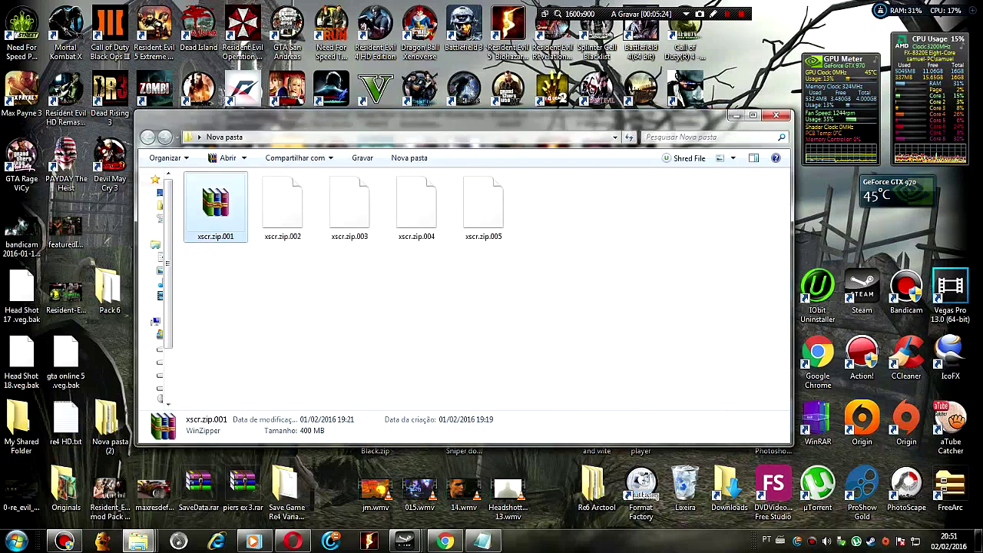
right_click(543, 188)
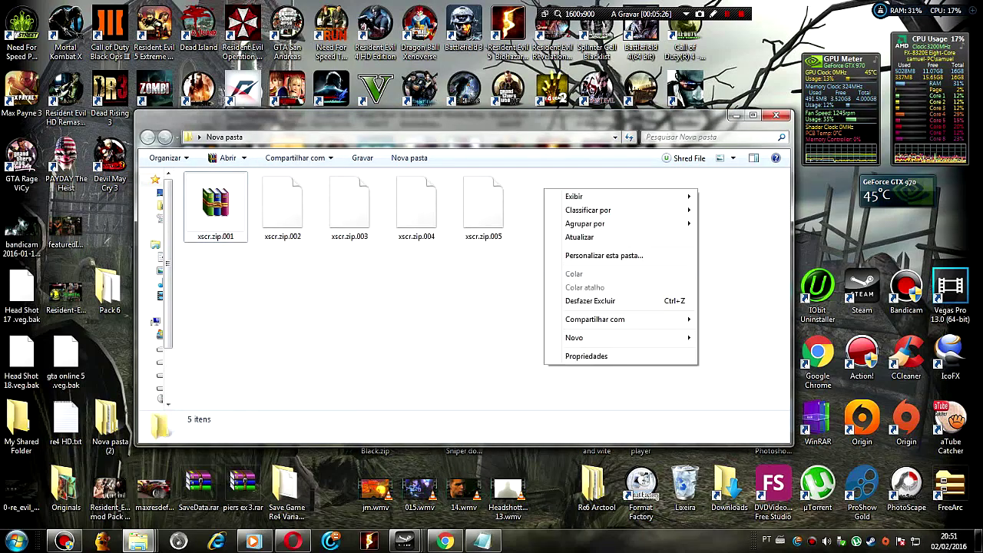
left_click(460, 322)
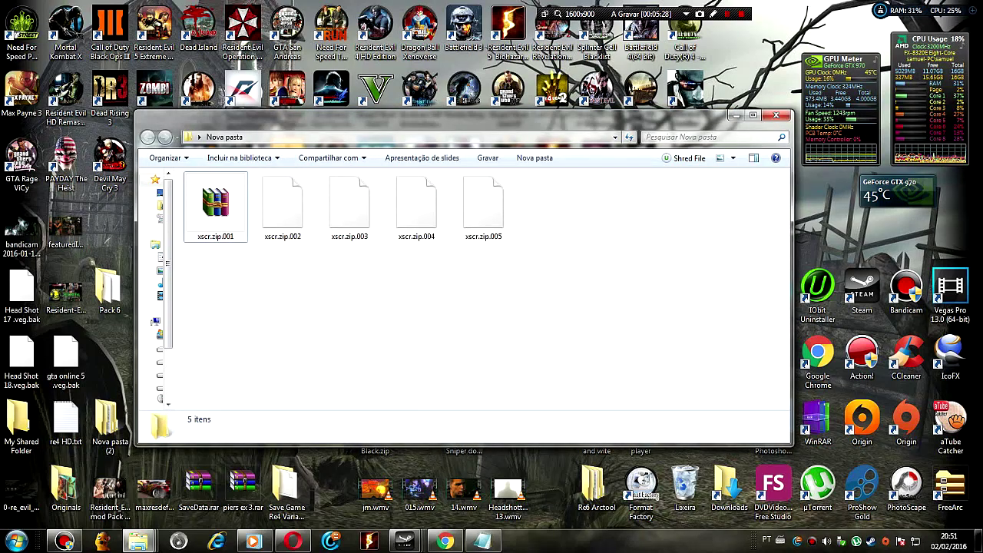
Switch to the Resident Evil 4 game folder, check its paste options and maximize the window
left_click(139, 541)
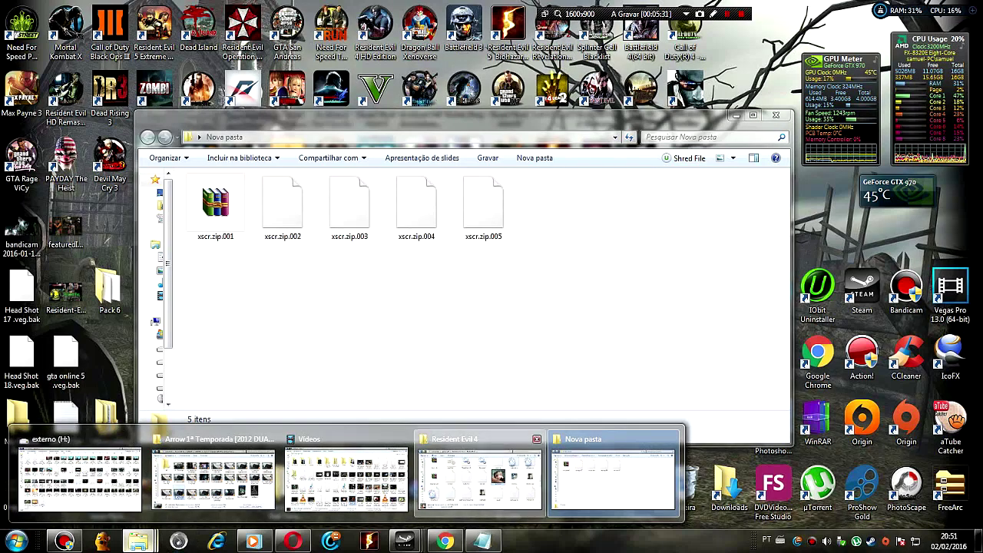
left_click(480, 478)
left_click(758, 330)
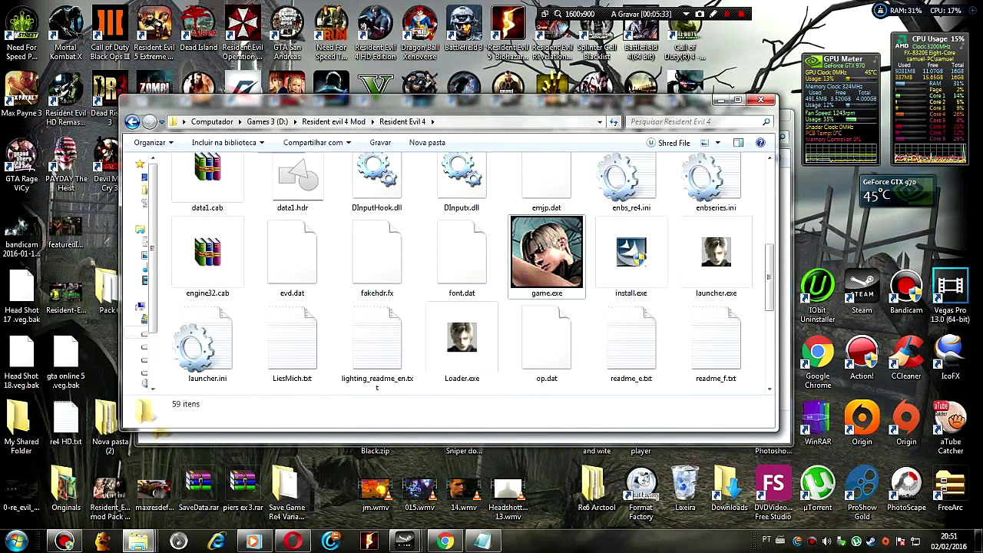
right_click(761, 304)
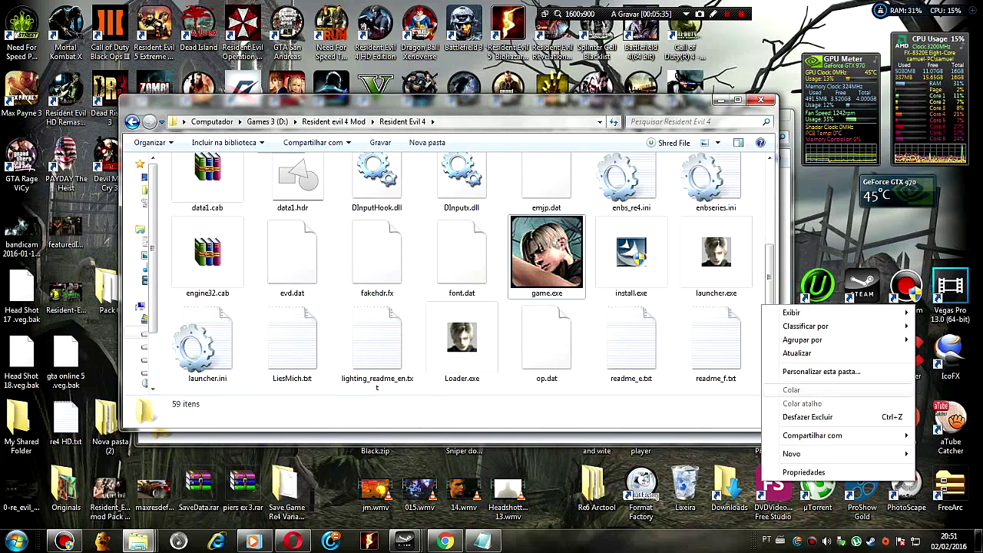
left_click_drag(769, 277, 769, 198)
key("super+Up")
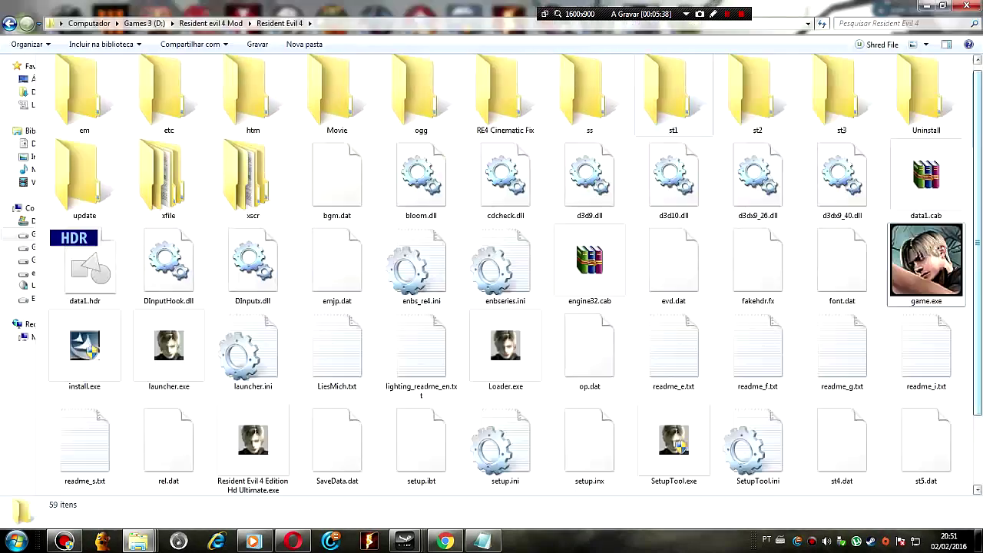
key("Down")
key("Down")
key("space")
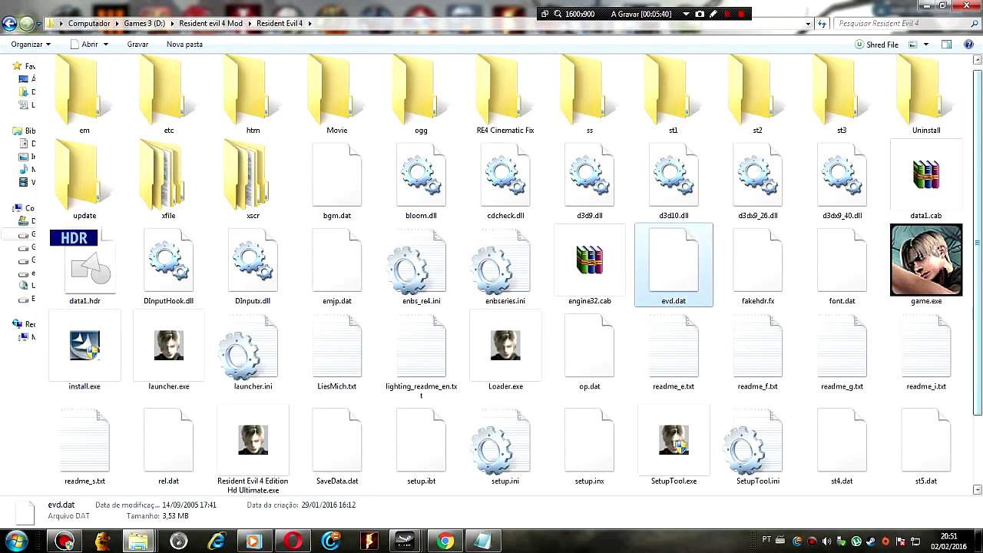
key("Right")
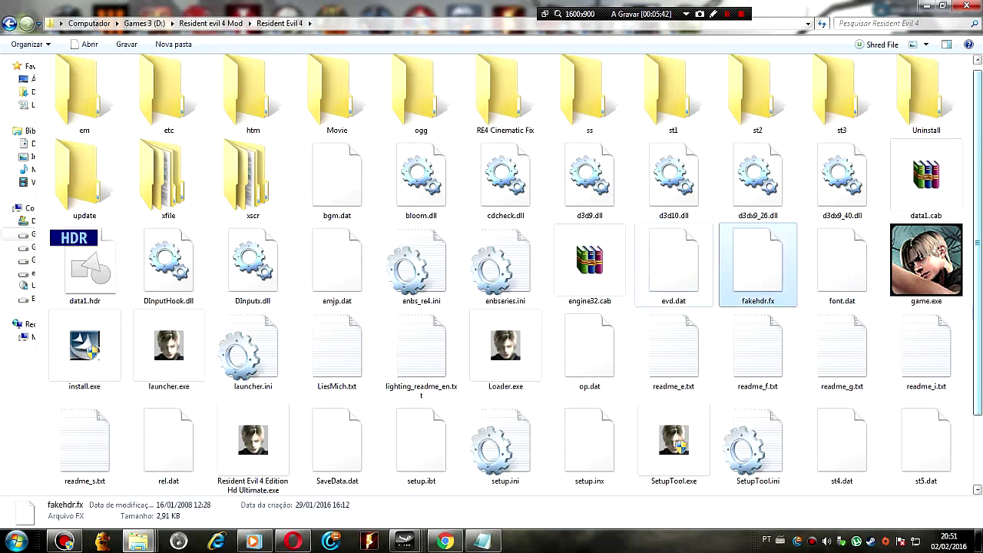
key("Left")
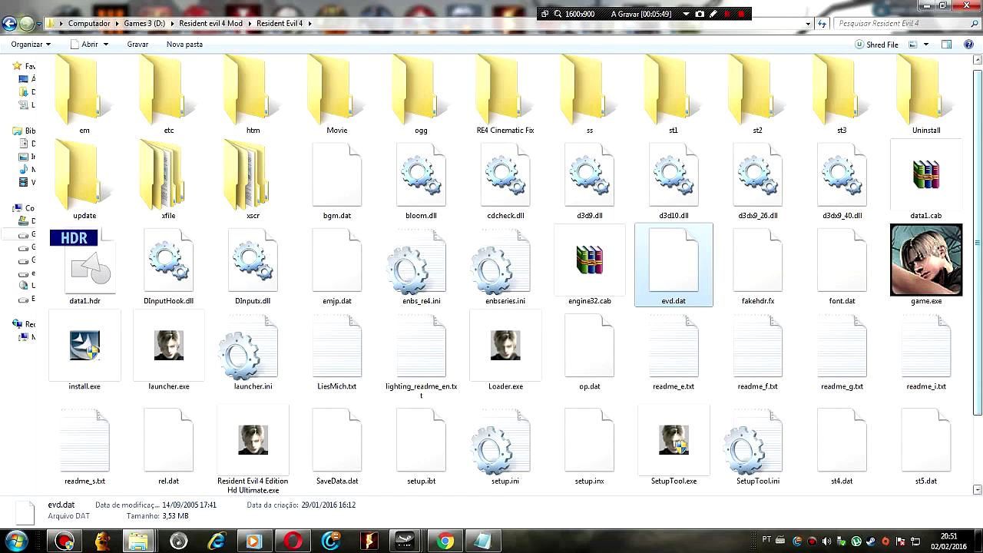
Point out the xscr folder in the Resident Evil 4 game directory and check the actions available for it
left_click(253, 181)
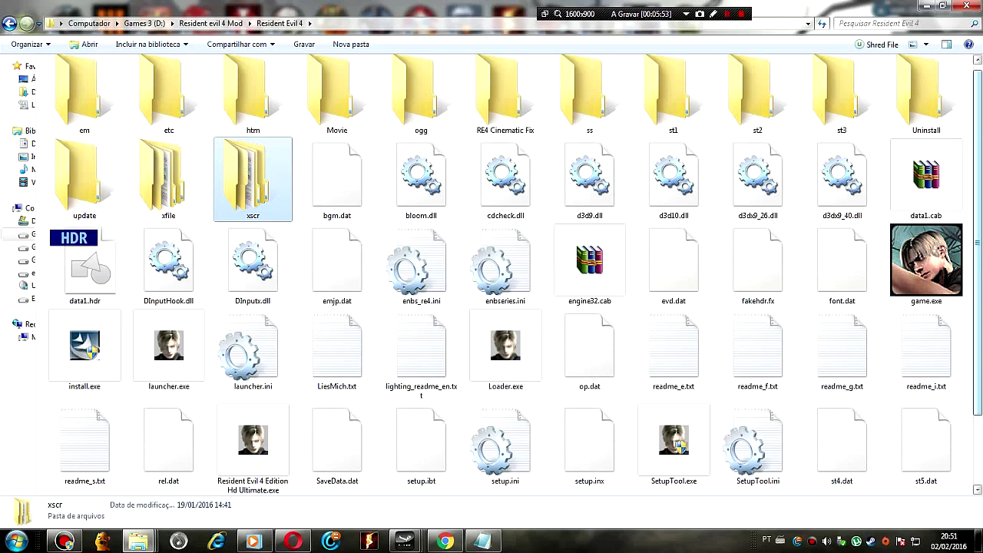
right_click(252, 198)
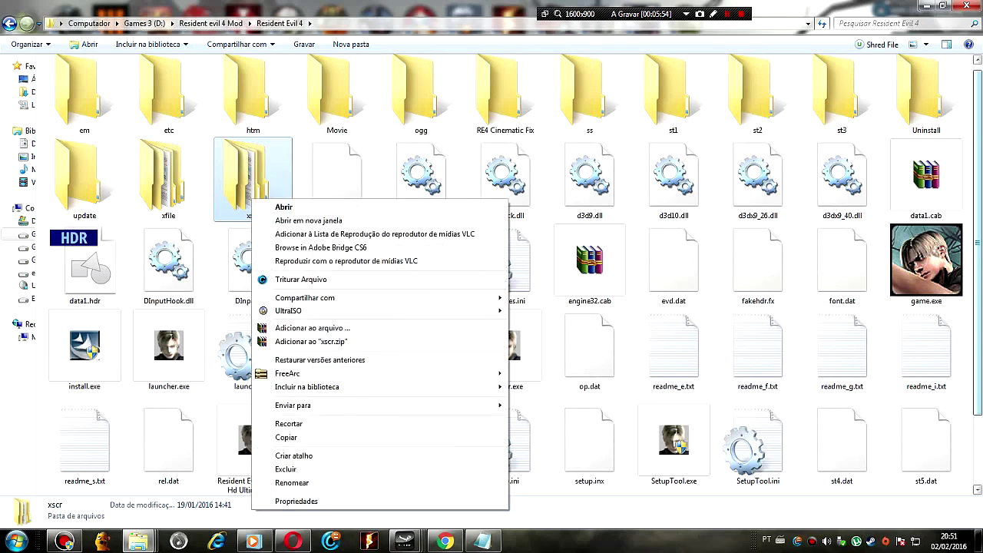
key("Escape")
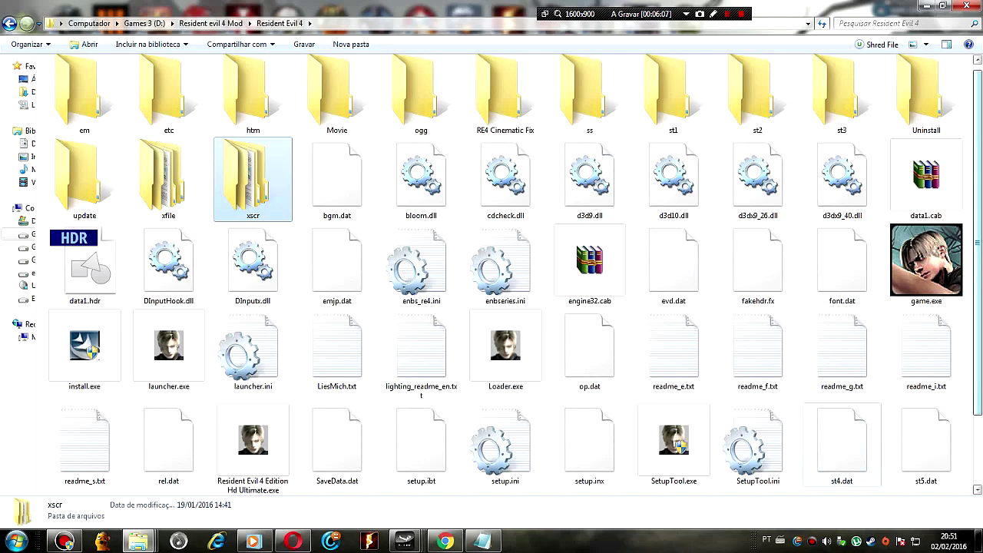
left_click(842, 351)
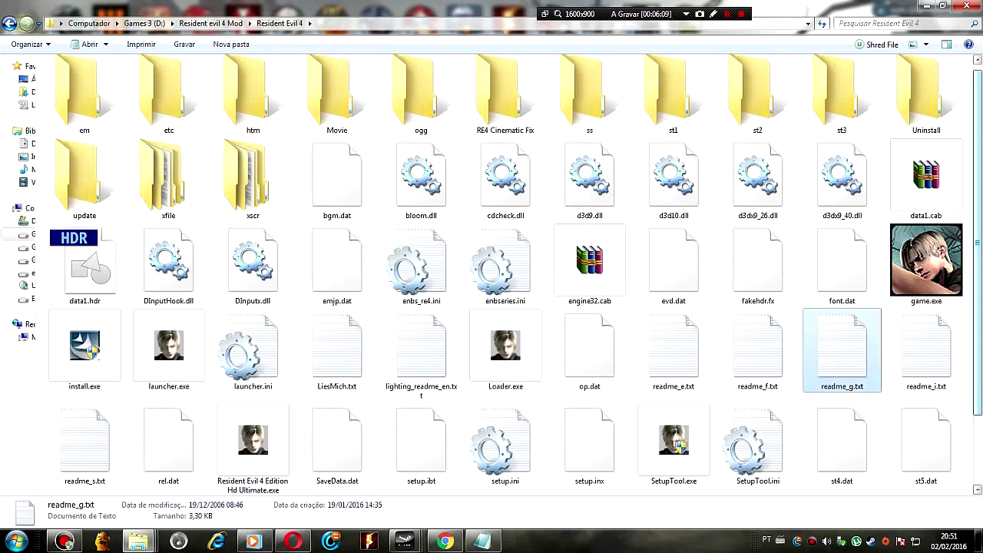
View the properties of game.exe to check its details, and close them
left_click(926, 265)
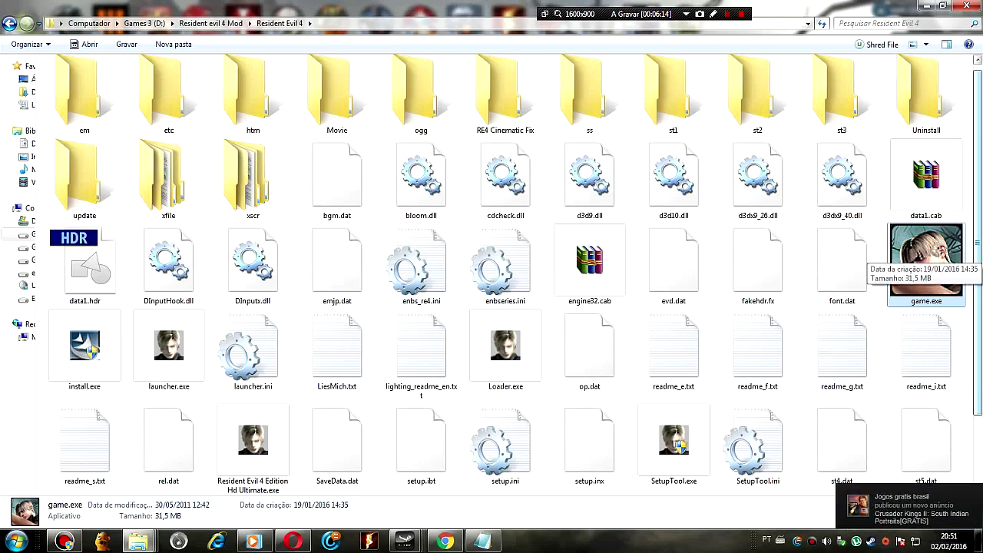
right_click(867, 261)
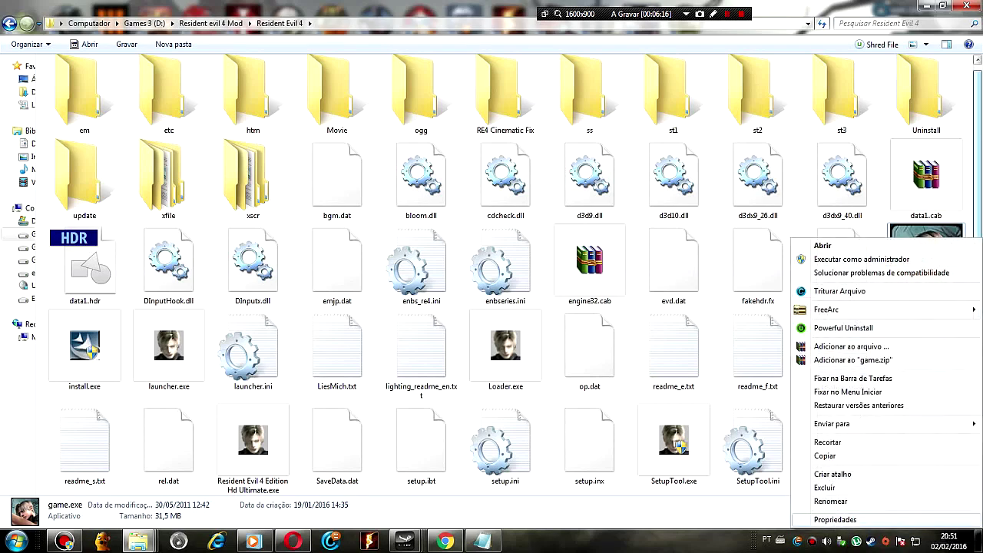
left_click(856, 521)
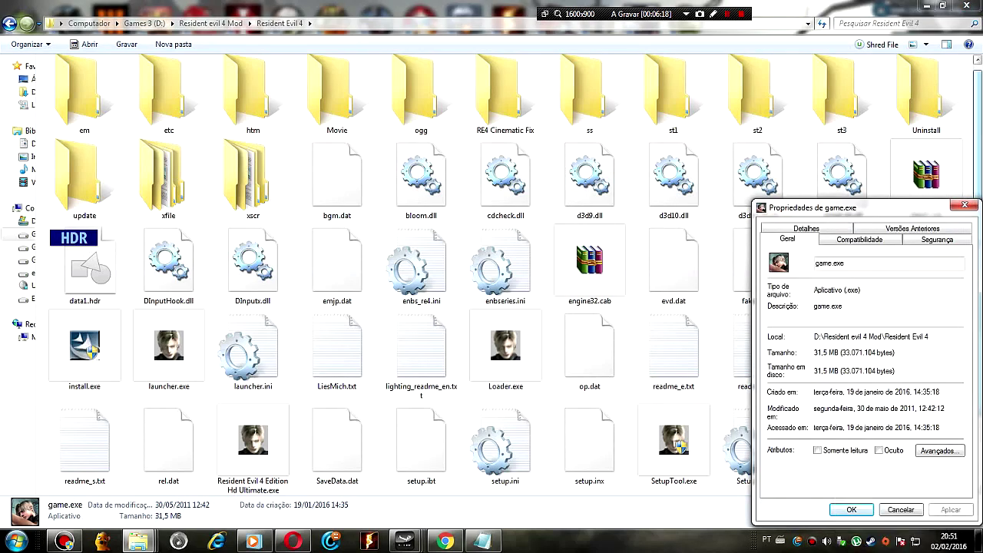
left_click(964, 205)
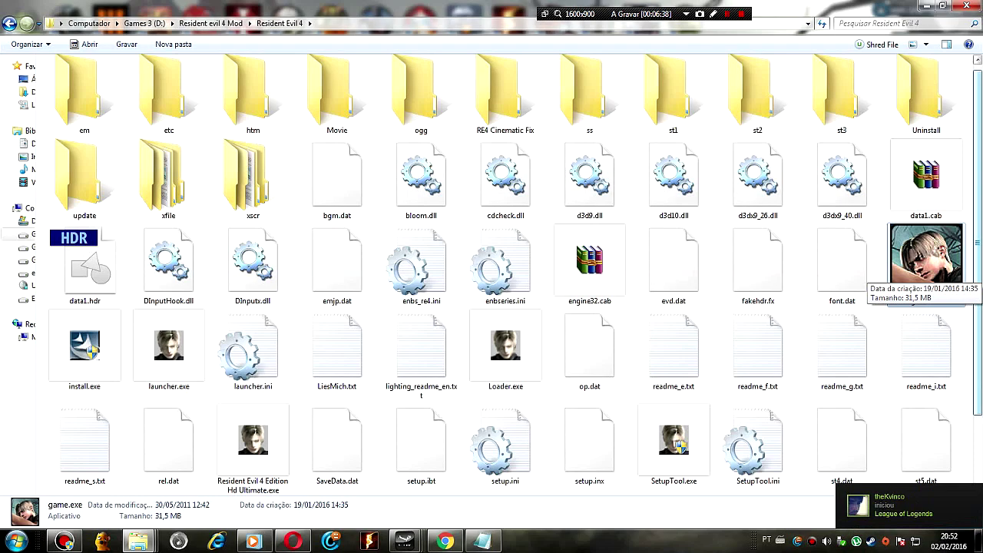
Restore the game folder window from full screen and close both it and the Nova pasta window
left_click_drag(820, 6, 820, 112)
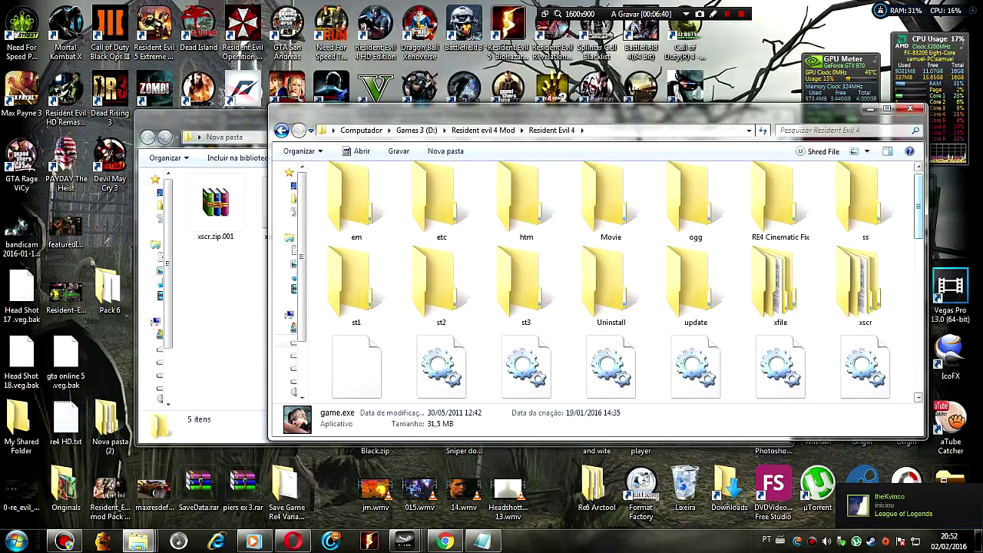
left_click(909, 108)
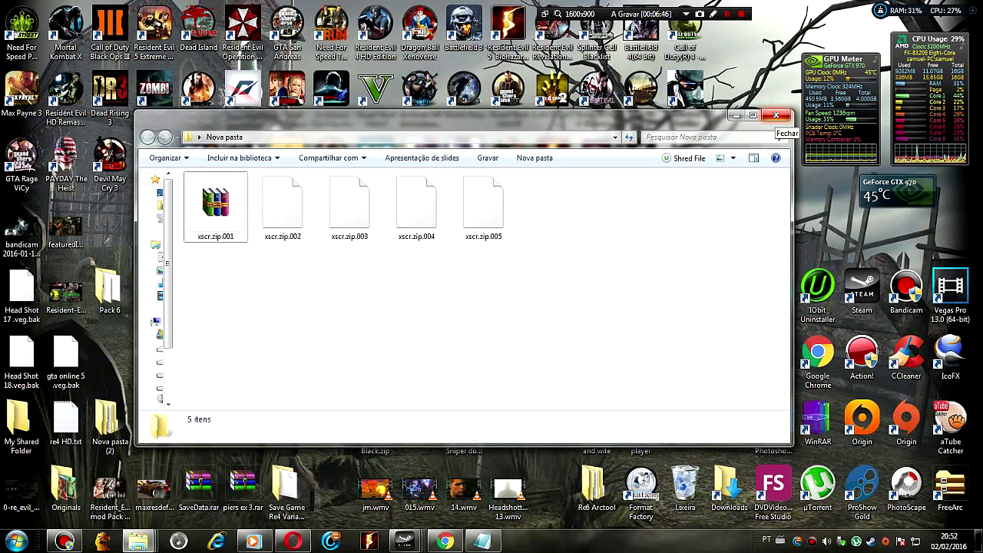
left_click(774, 117)
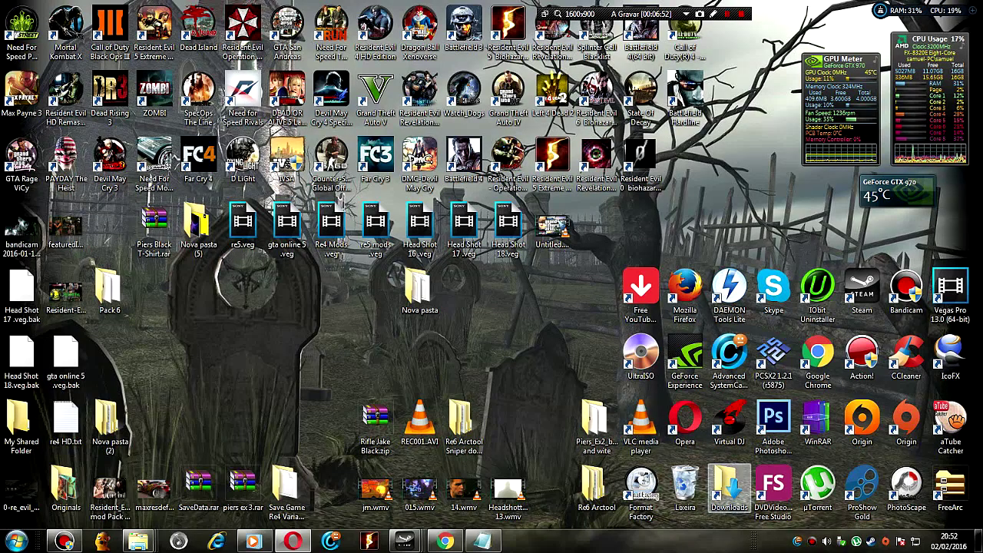
Open the Resident Evil 4 Hd Player Pack Finale folder inside re4 2016 in Downloads
double_click(729, 487)
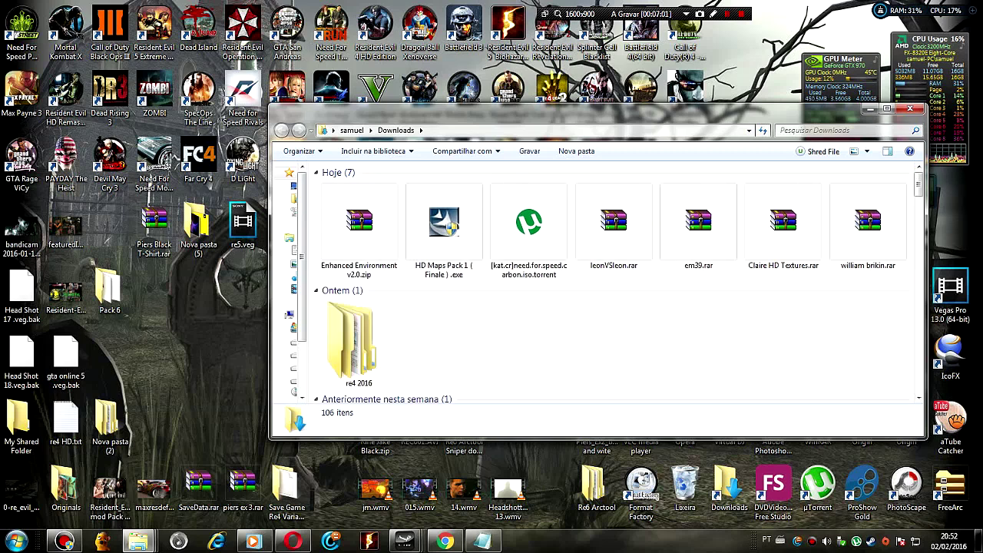
double_click(355, 344)
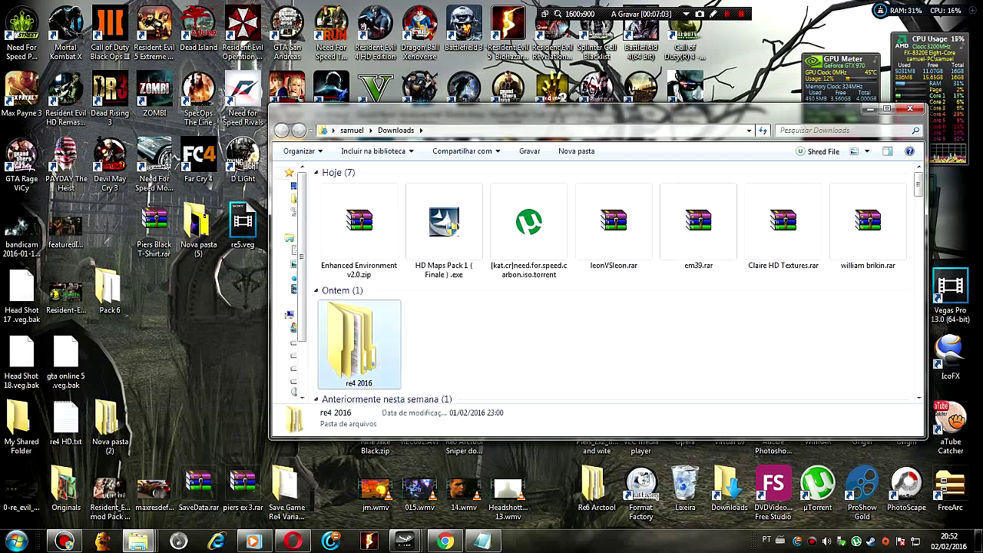
double_click(390, 187)
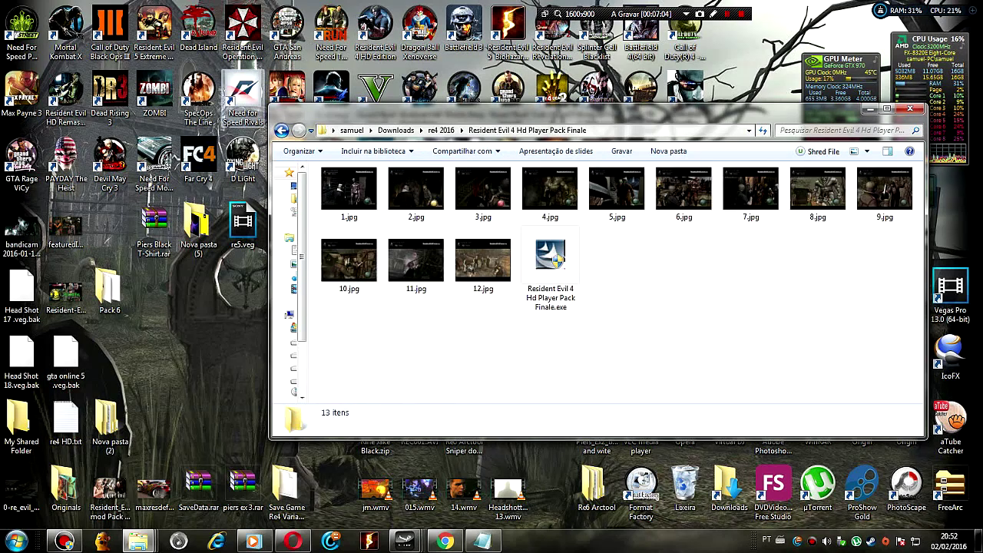
left_click(282, 131)
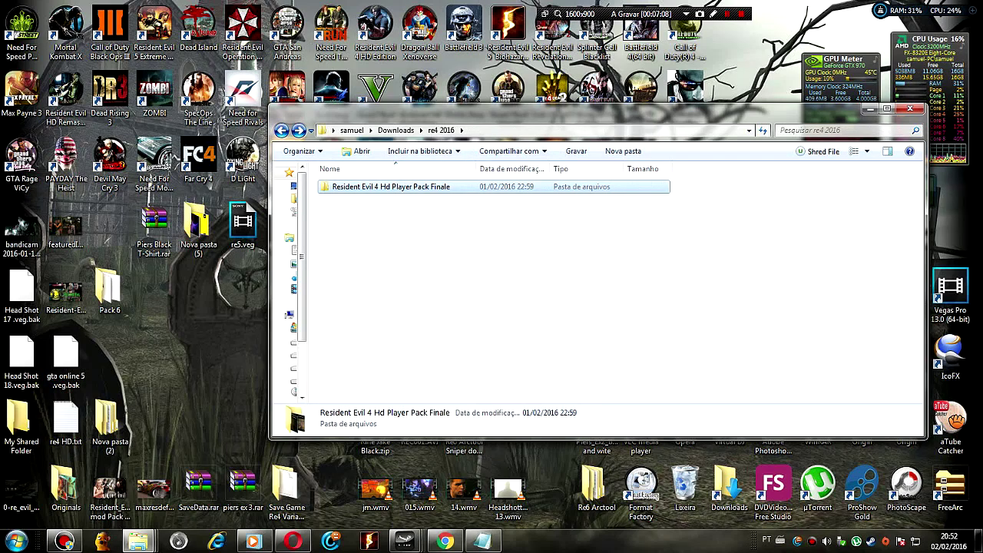
double_click(409, 187)
Browse the player pack's preview images full screen from 1.jpg through 12.jpg and close the viewer
double_click(352, 192)
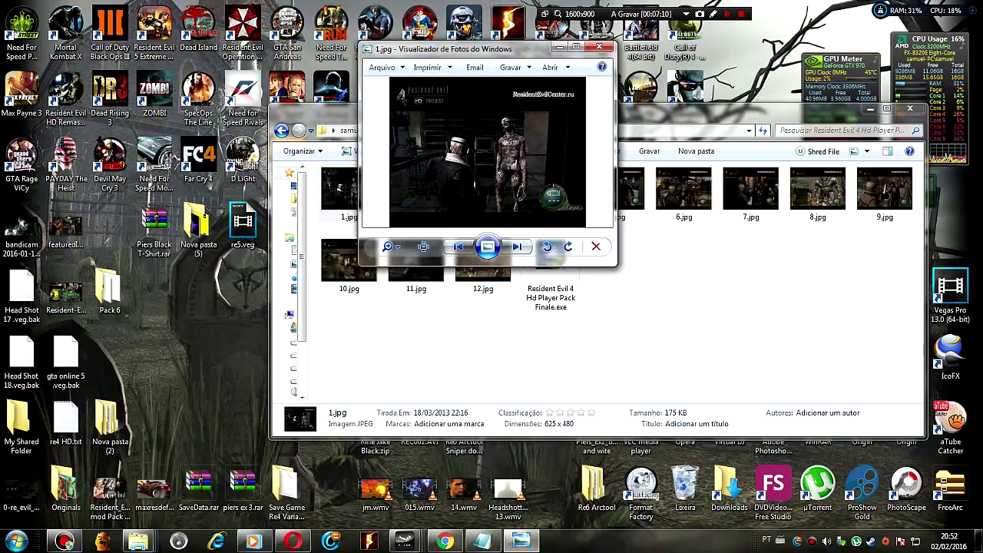
left_click(576, 47)
key("Right")
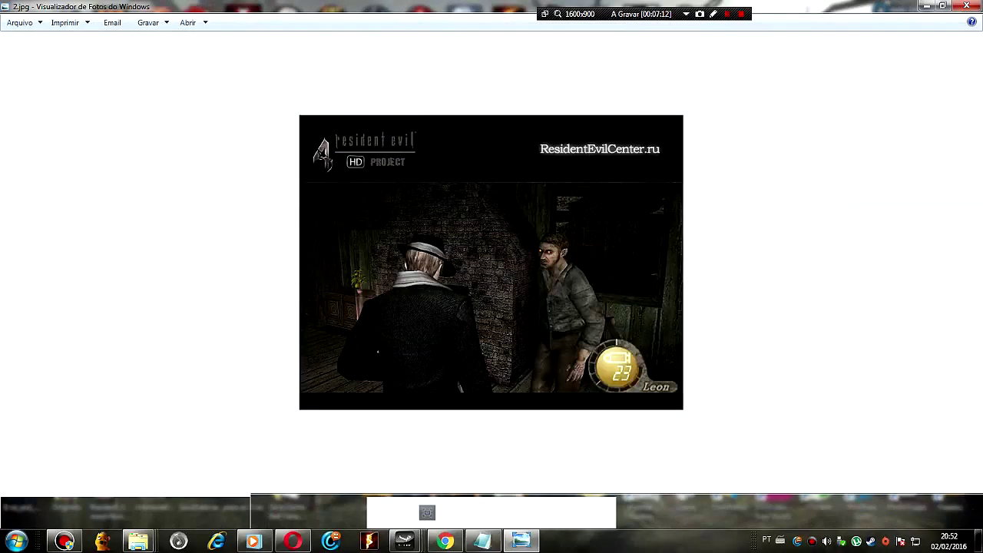
key("Right")
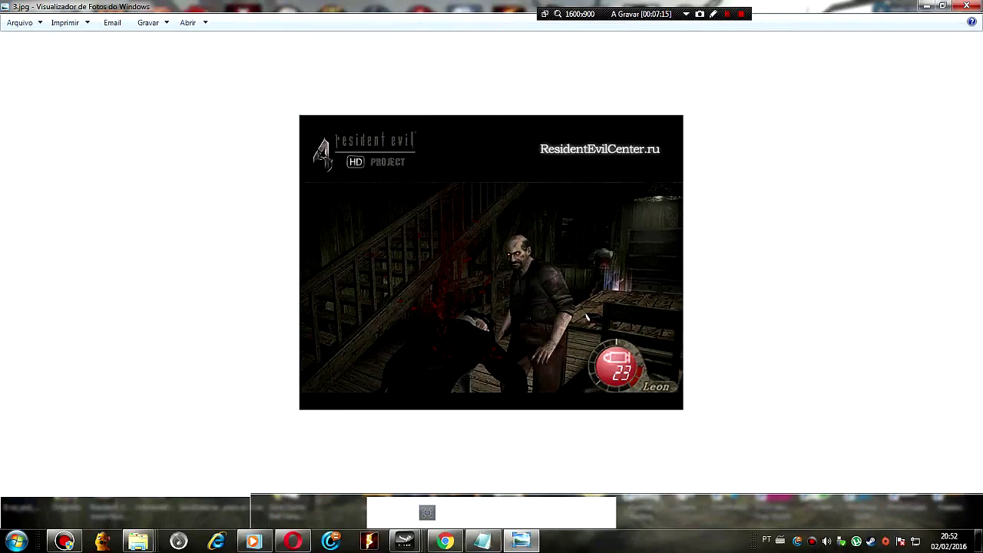
key("Right")
key("Right")
key("Right")
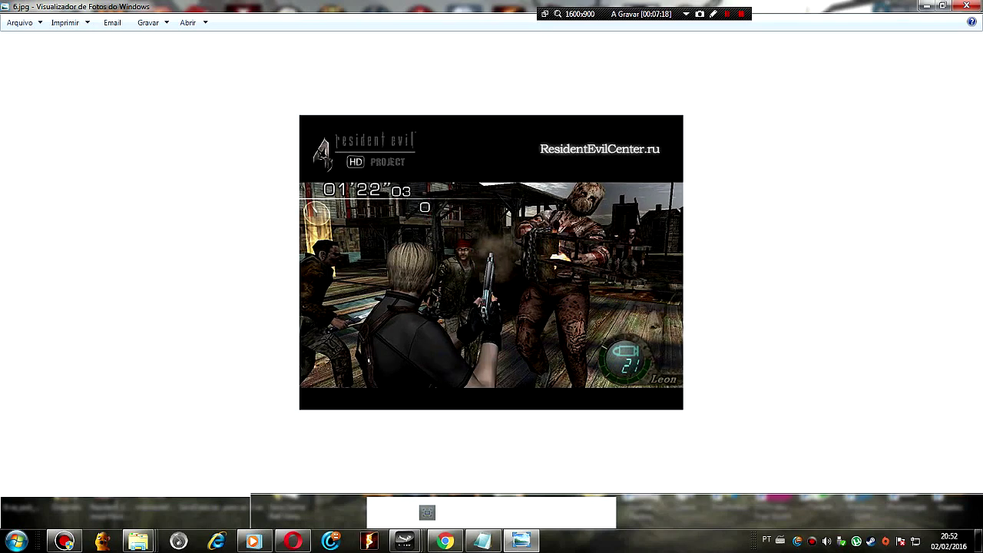
key("Right")
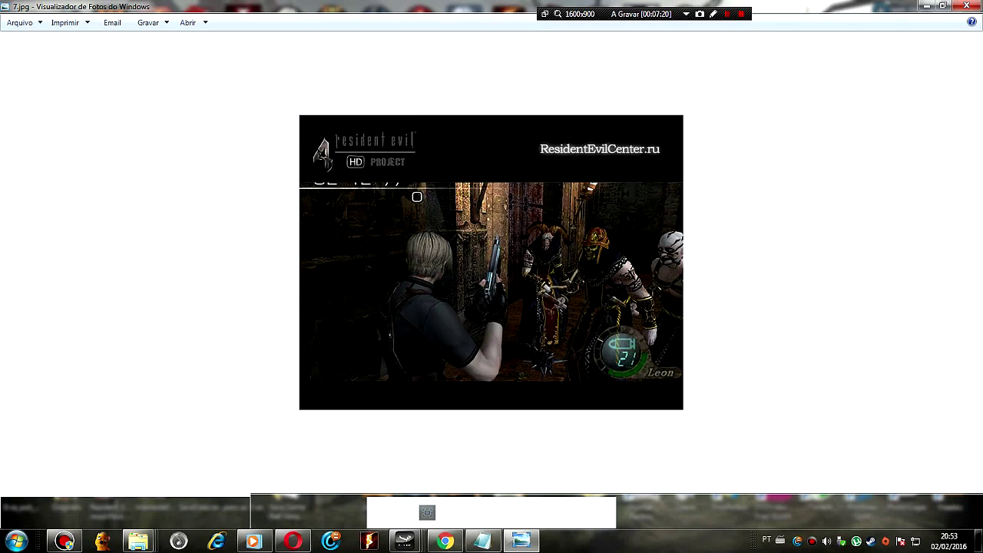
key("Right")
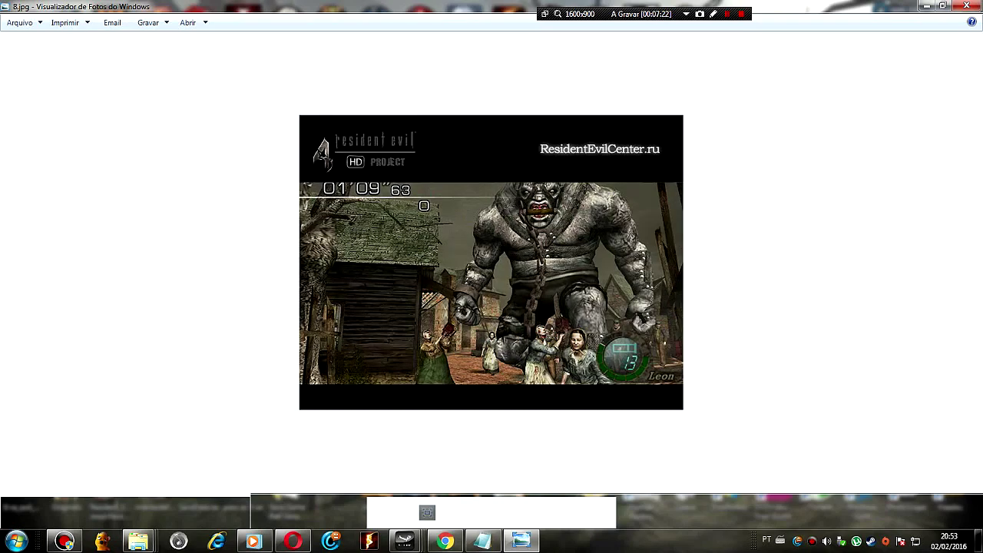
key("Right")
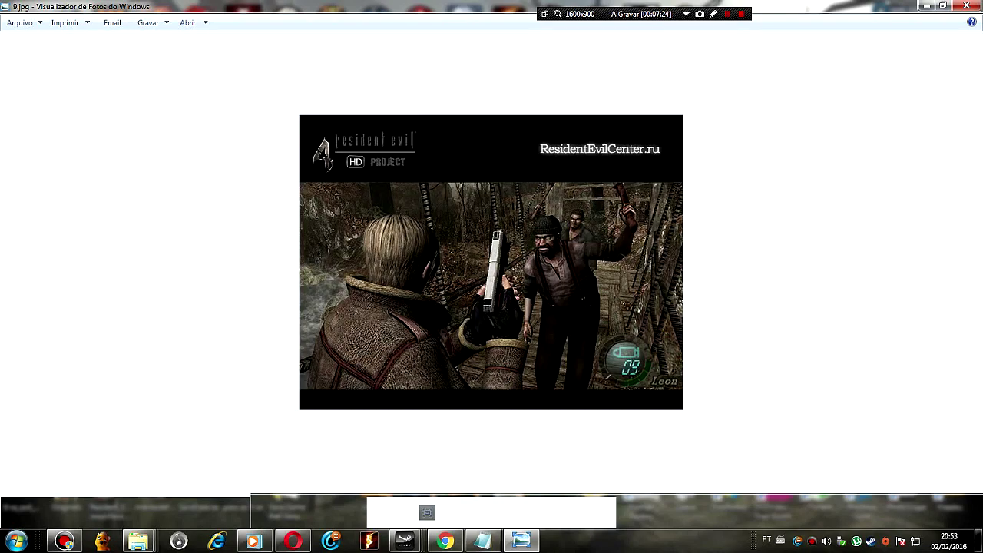
key("Right")
key("Right")
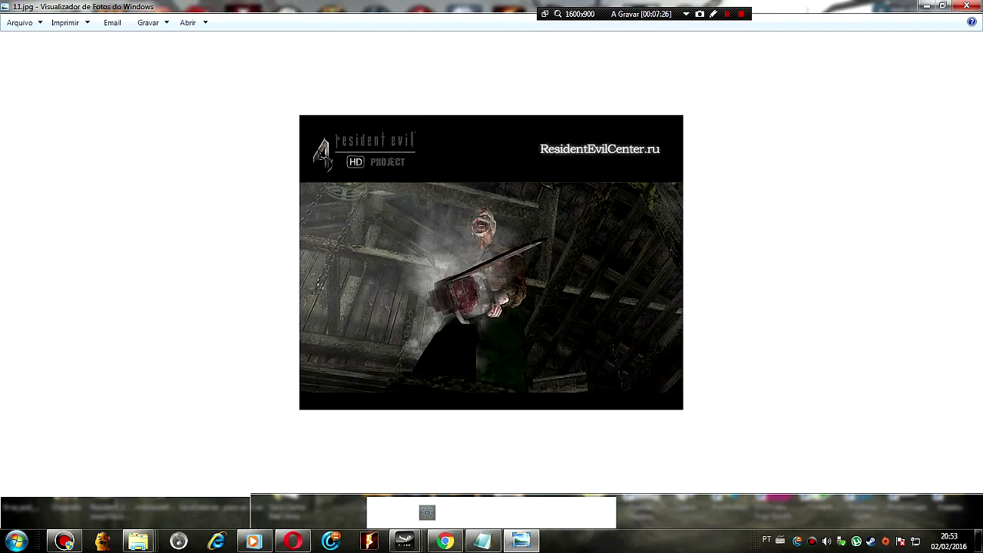
key("Right")
key("Right")
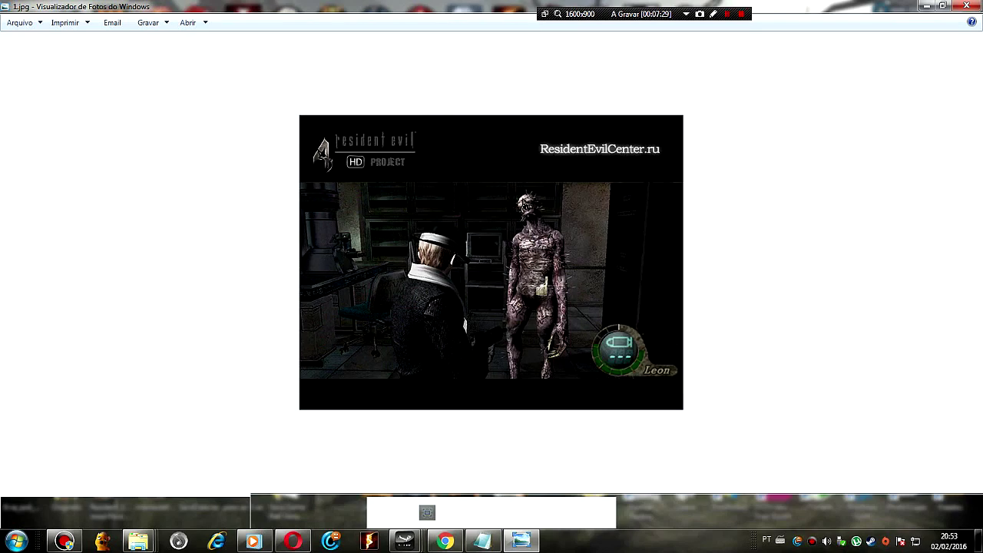
key("Right")
key("Escape")
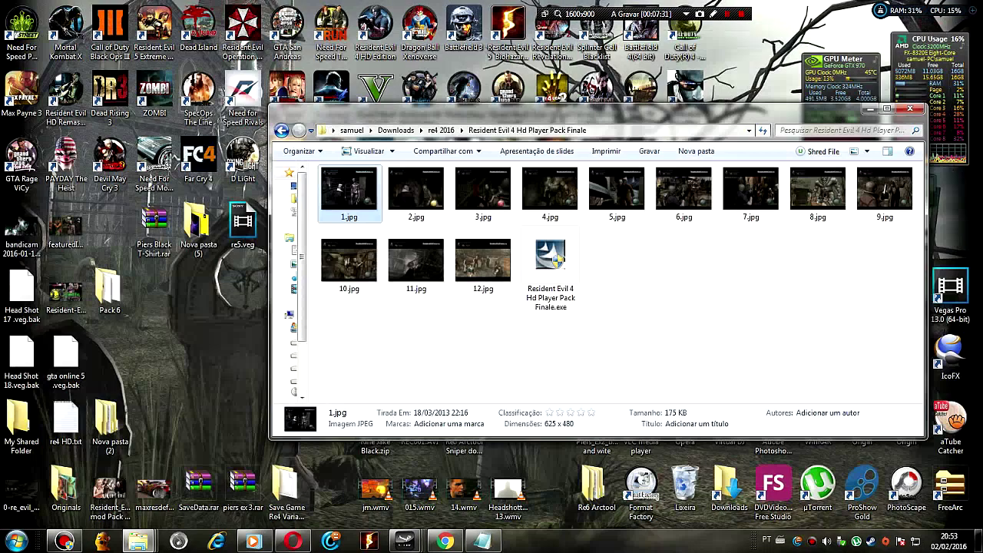
Point out Resident Evil 4 Hd Player Pack Finale.exe and check the actions available for it
right_click(545, 223)
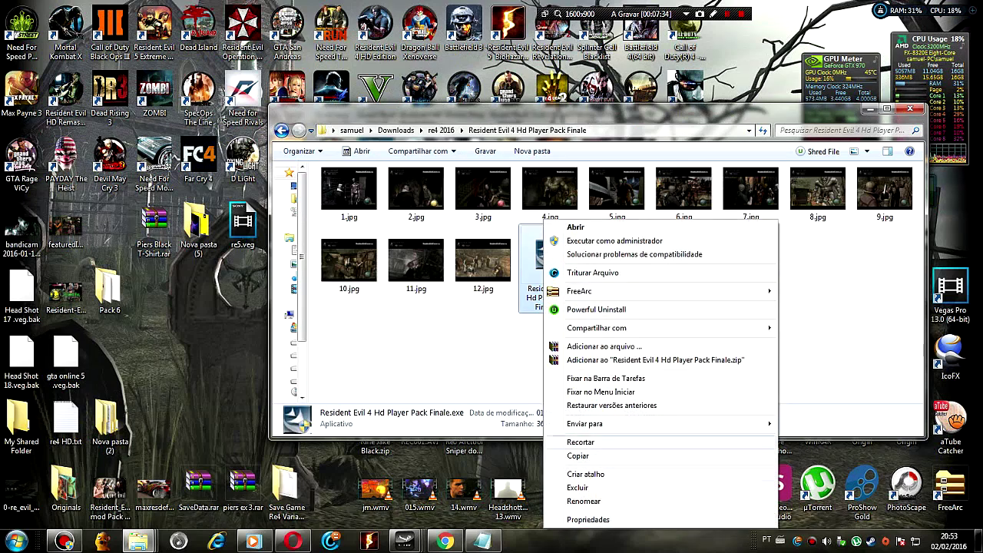
left_click(491, 360)
left_click(550, 266)
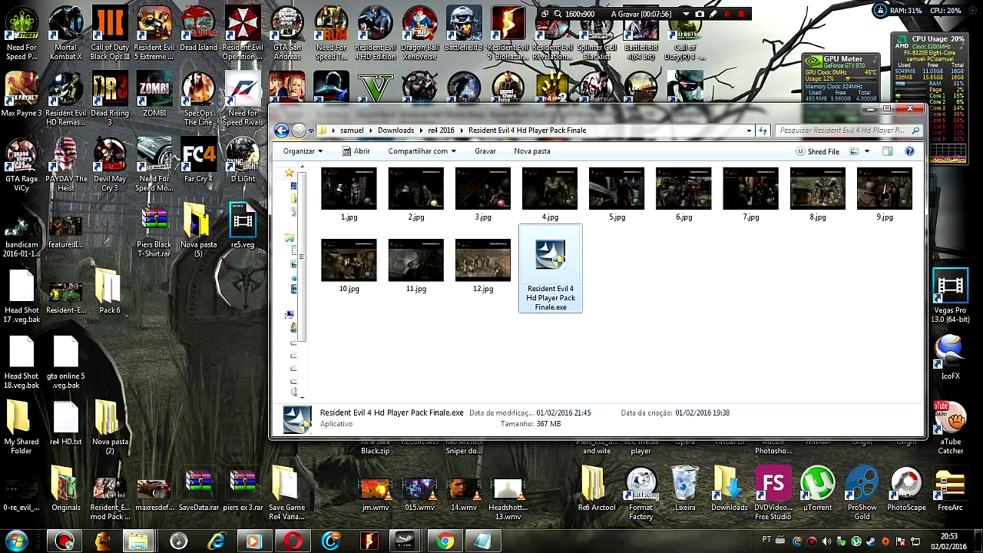
left_click(596, 88)
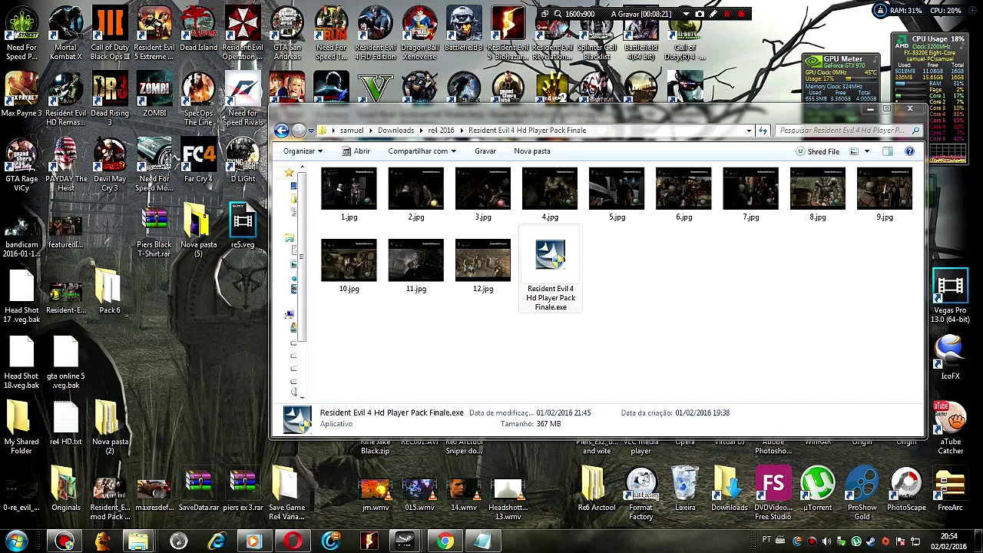
Run Resident Evil 4 Hd Player Pack Finale.exe and accept Brazilian (Português (Brasil)) as the setup language
mouse_move(138, 542)
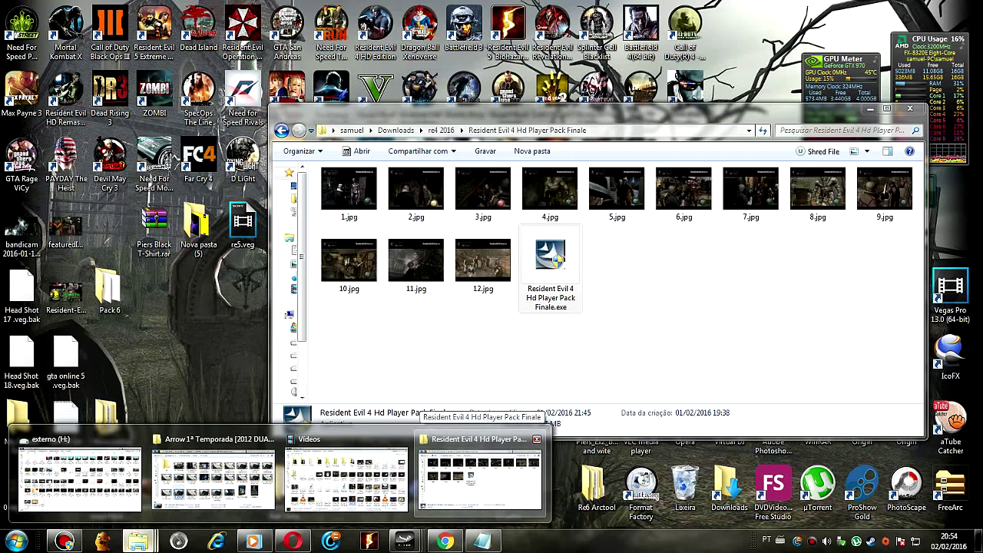
right_click(581, 545)
left_click(637, 505)
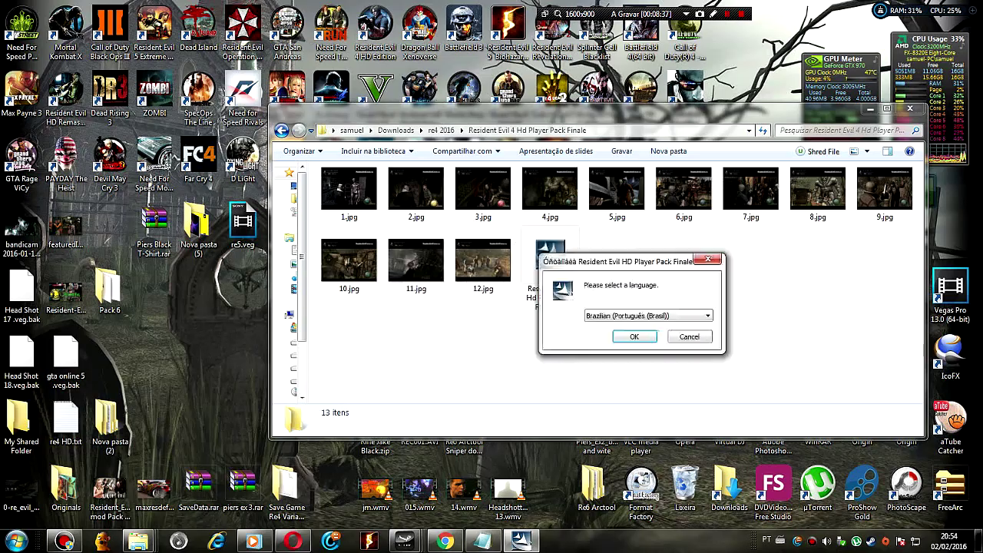
left_click(665, 331)
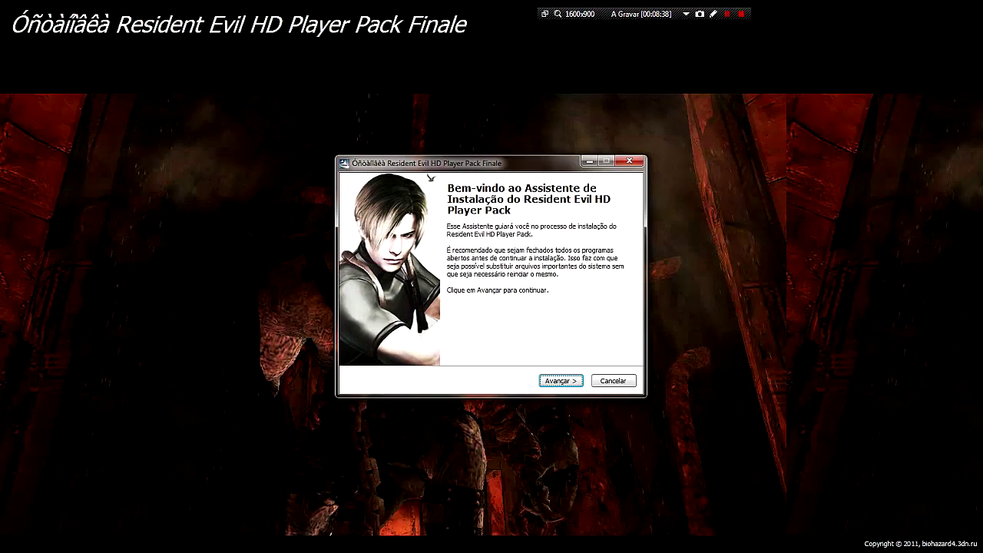
Choose Nova pasta on the desktop as the install destination and start installing the Resident Evil HD Player Pack
left_click(560, 380)
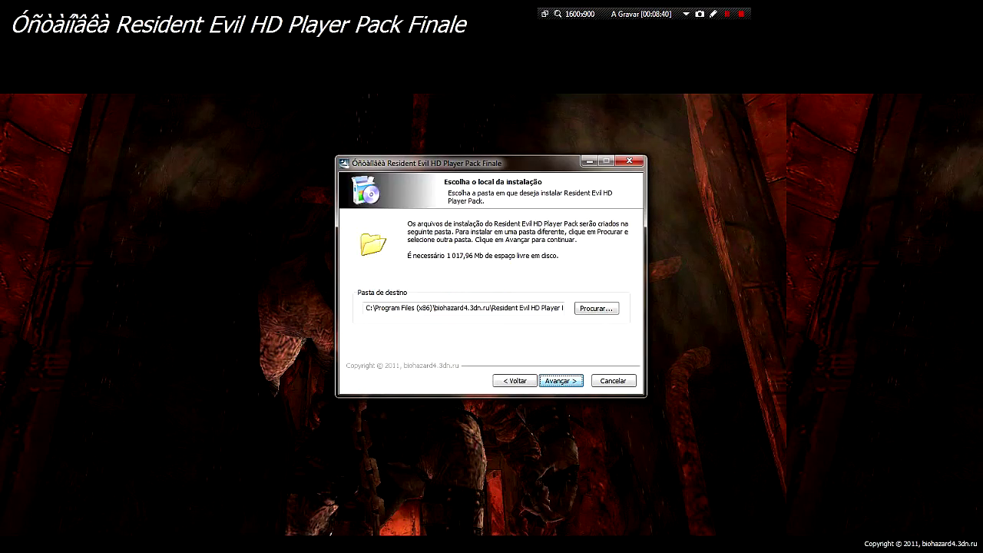
left_click(596, 308)
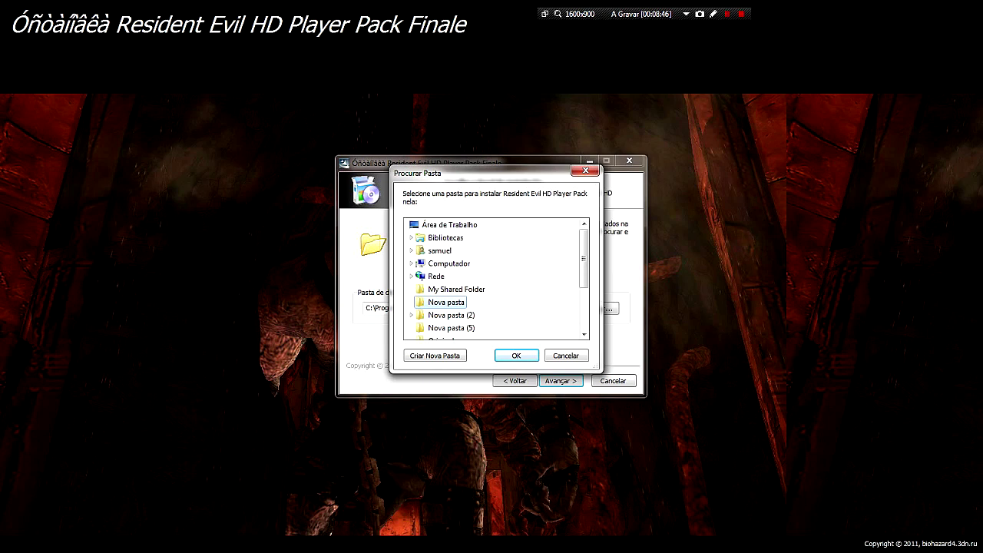
left_click(517, 355)
left_click(561, 381)
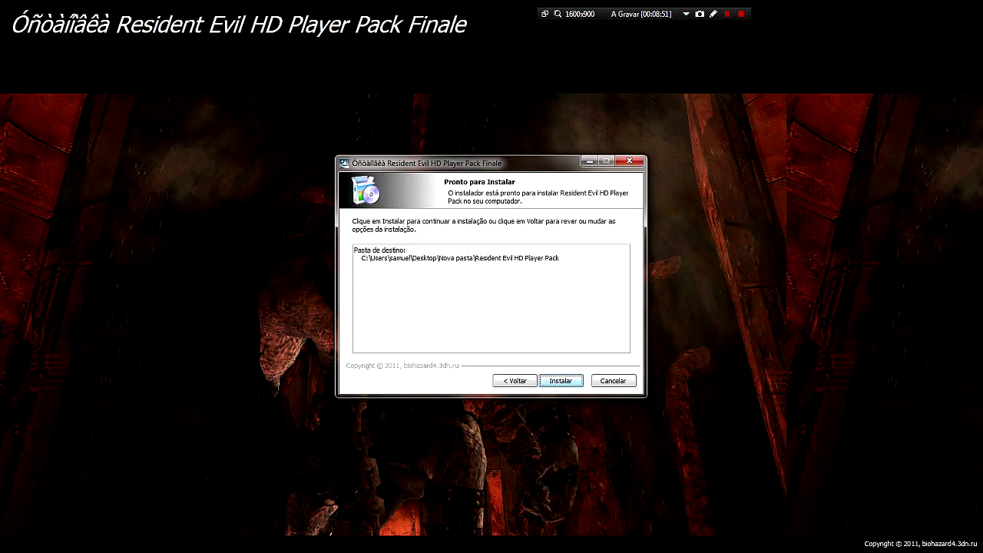
key("Return")
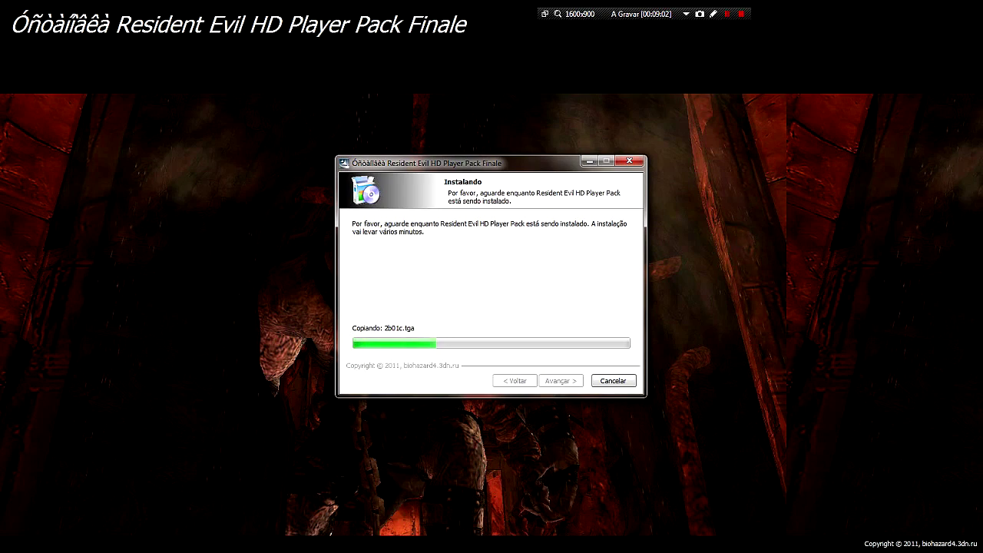
Finish the player pack installation and close the setup, the open folder window and the program compatibility assistant
left_click_drag(491, 163, 684, 109)
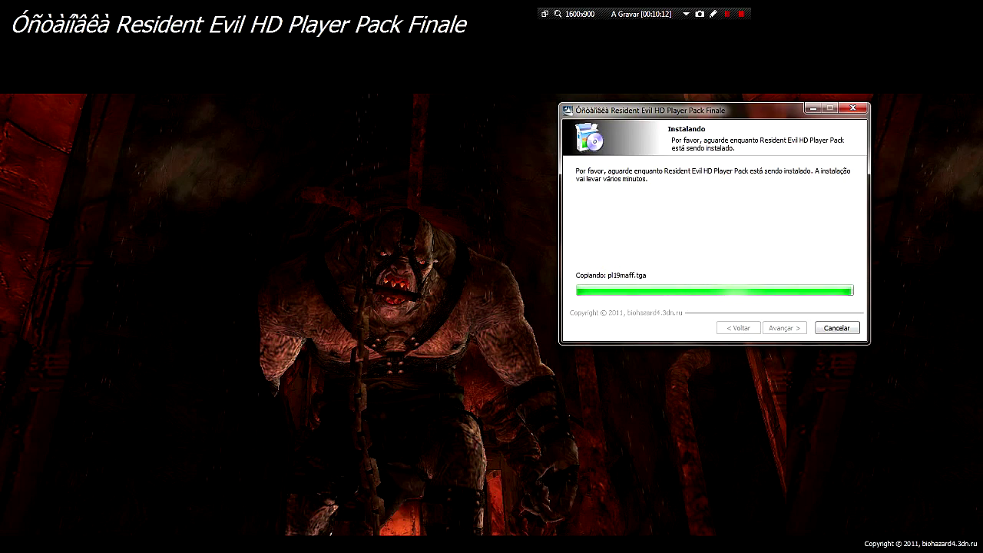
left_click(675, 219)
left_click(784, 328)
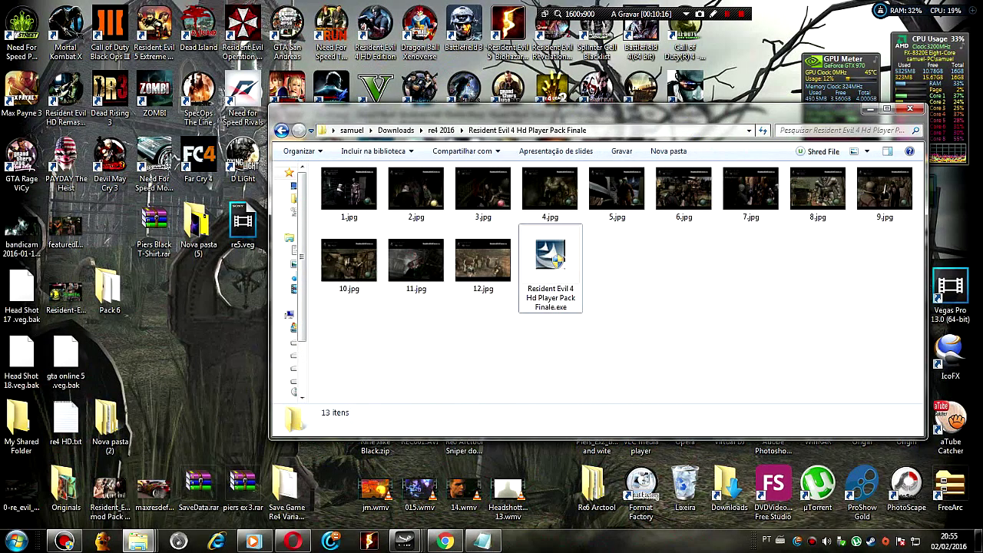
left_click(910, 109)
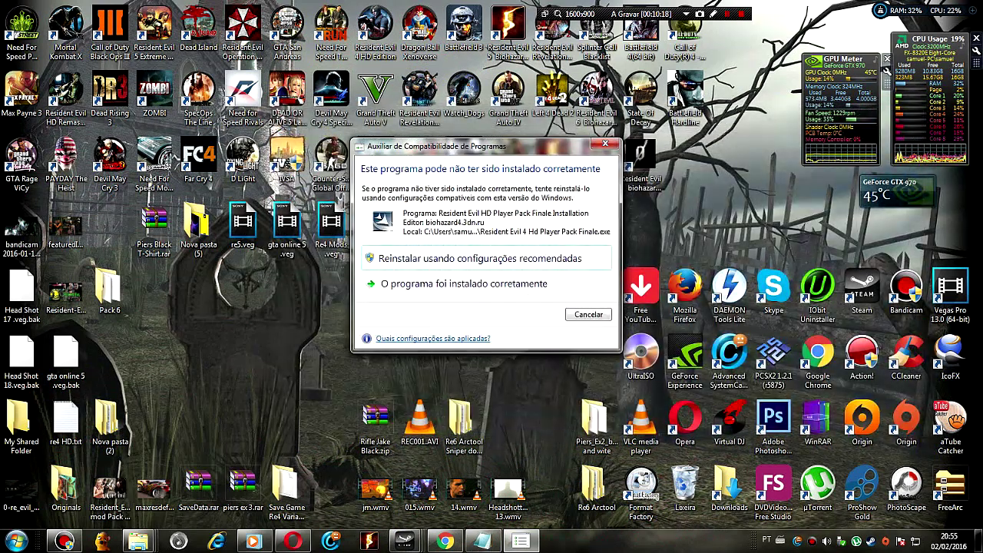
left_click(605, 143)
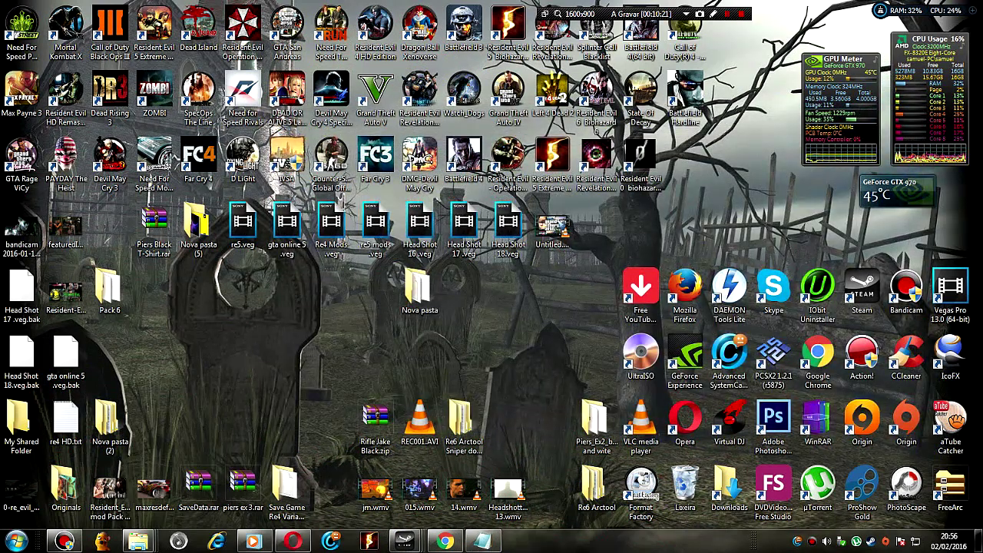
Open the Resident Evil HD Player Pack folder inside Nova pasta on the desktop and select its em folder
double_click(419, 290)
left_click(349, 204)
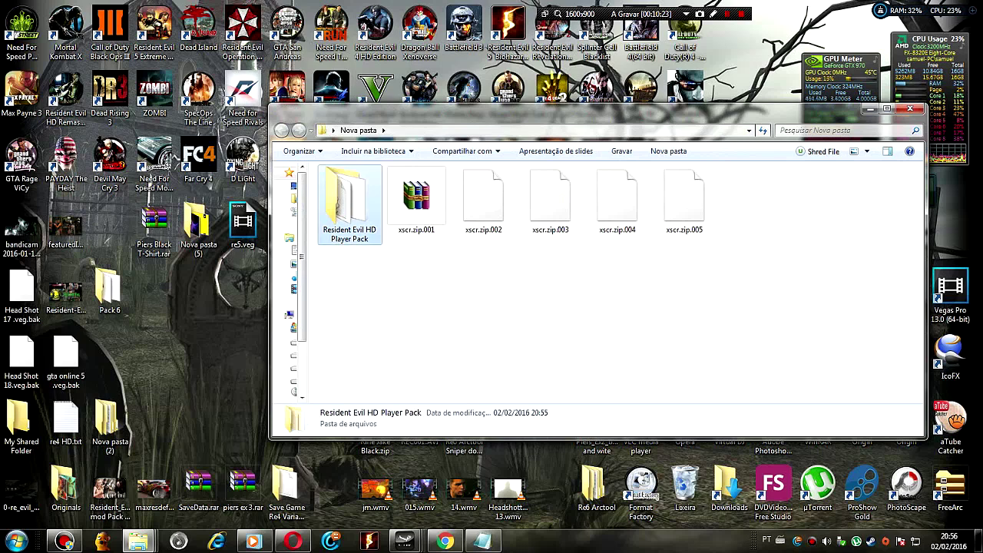
double_click(350, 201)
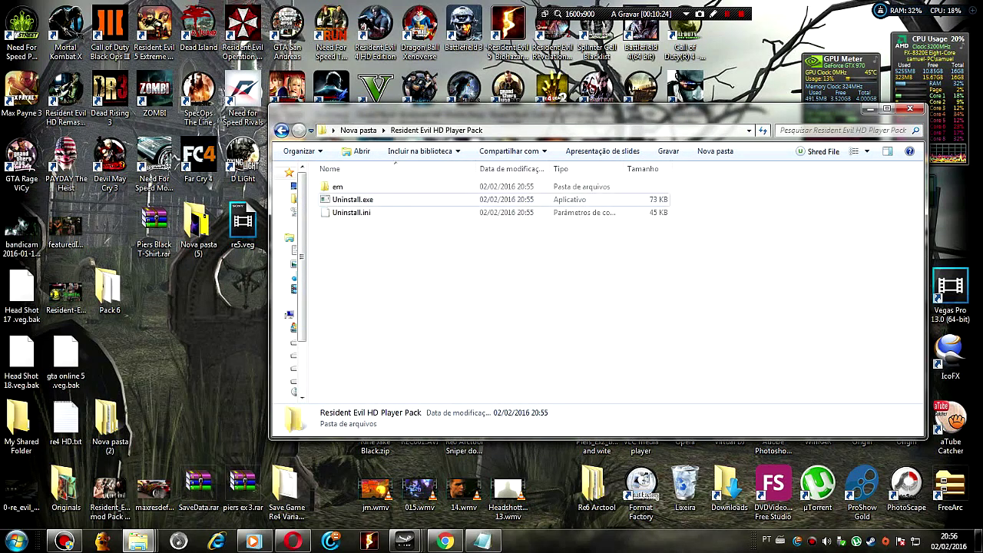
left_click(339, 187)
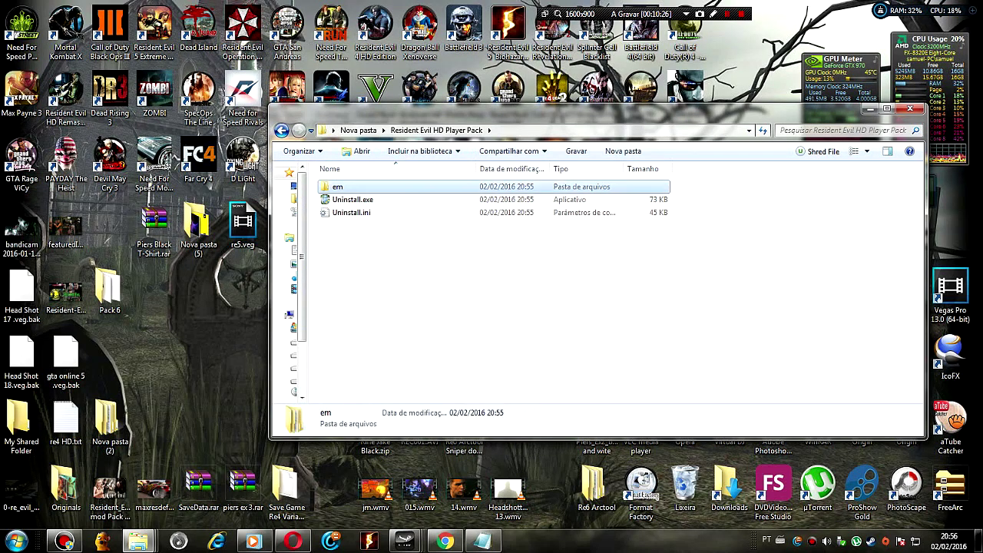
Open Games 3 (D:) > Resident evil 4 Mod > Resident Evil 4 in a separate window and select the xfile folder
left_click(139, 541)
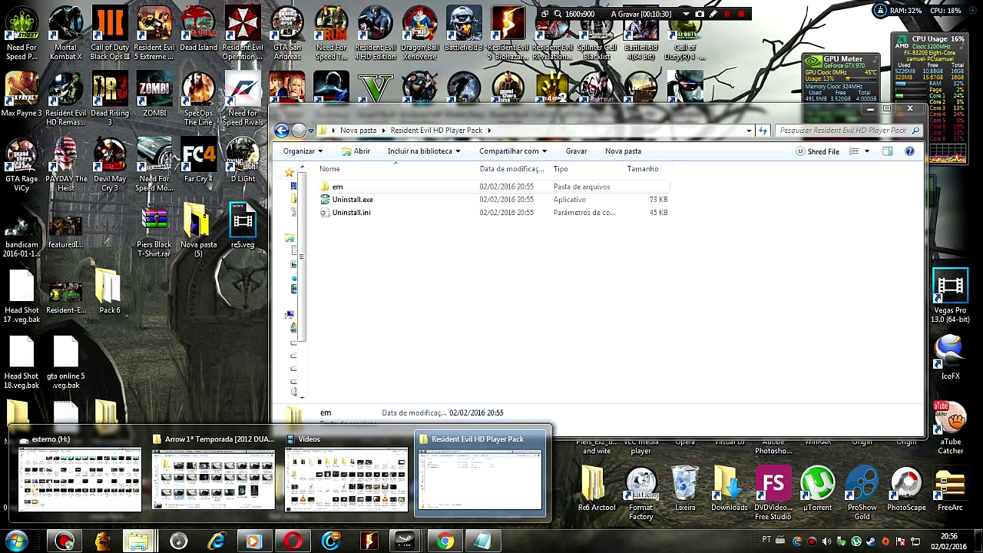
left_click(17, 541)
left_click(207, 335)
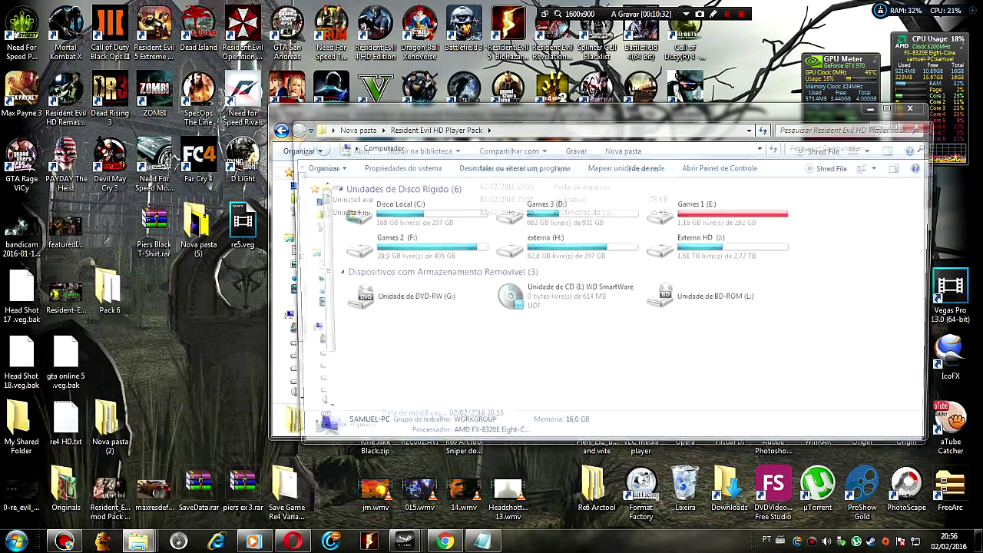
double_click(541, 212)
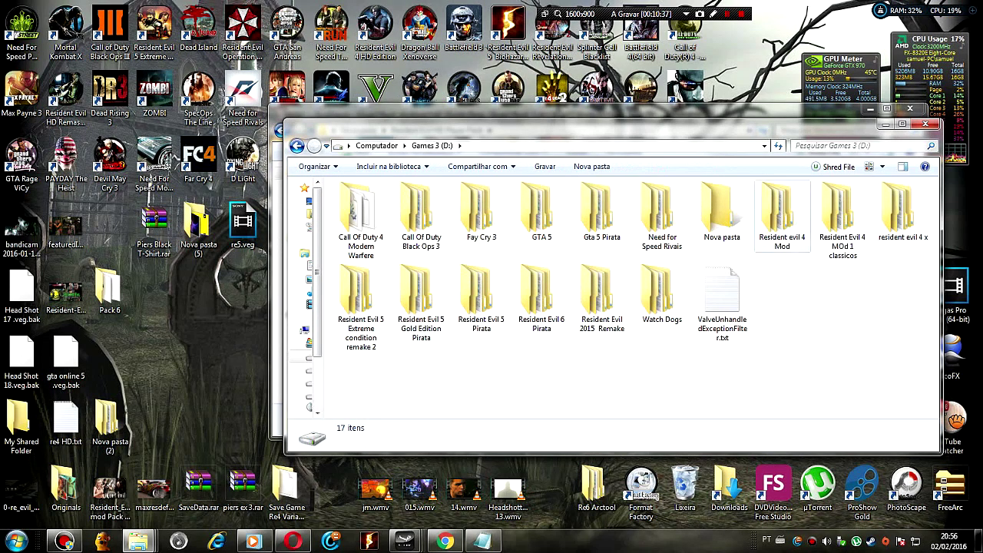
double_click(782, 217)
double_click(358, 201)
left_click_drag(575, 125, 532, 173)
left_click(743, 371)
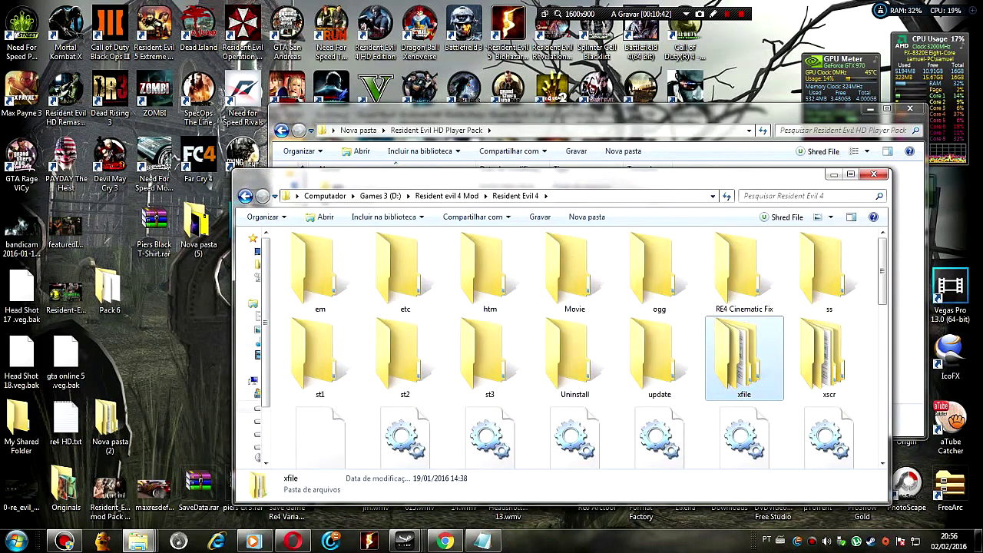
Look through the game directory, open its xfile folder and show that window together with the player pack folder
scroll(743, 384, "down", 4)
left_click(659, 324)
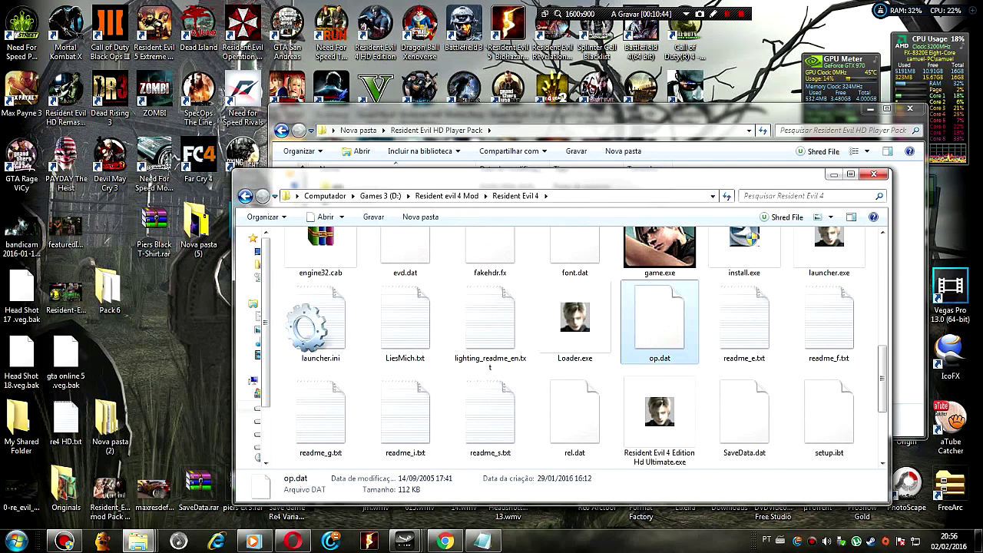
double_click(674, 176)
scroll(599, 253, "up", 1)
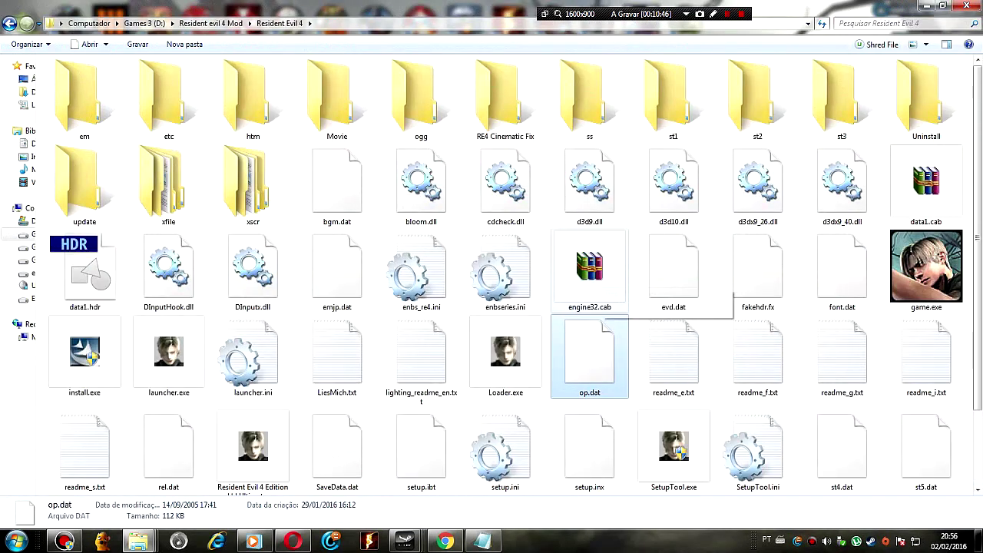
double_click(168, 184)
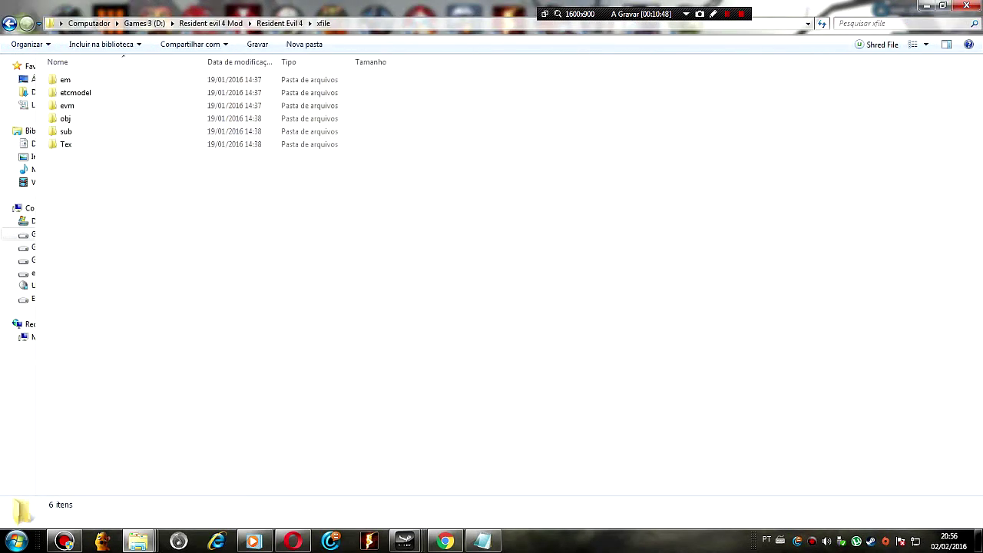
key("super+Down")
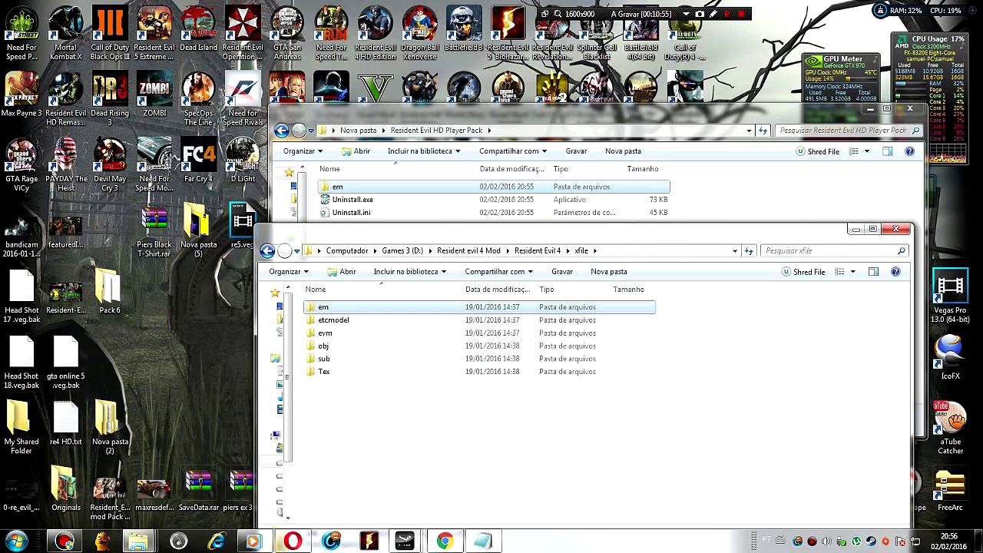
Select all the folders inside the player pack's em folder and copy them
double_click(338, 186)
left_click_drag(696, 182, 410, 405)
right_click(462, 274)
left_click(495, 381)
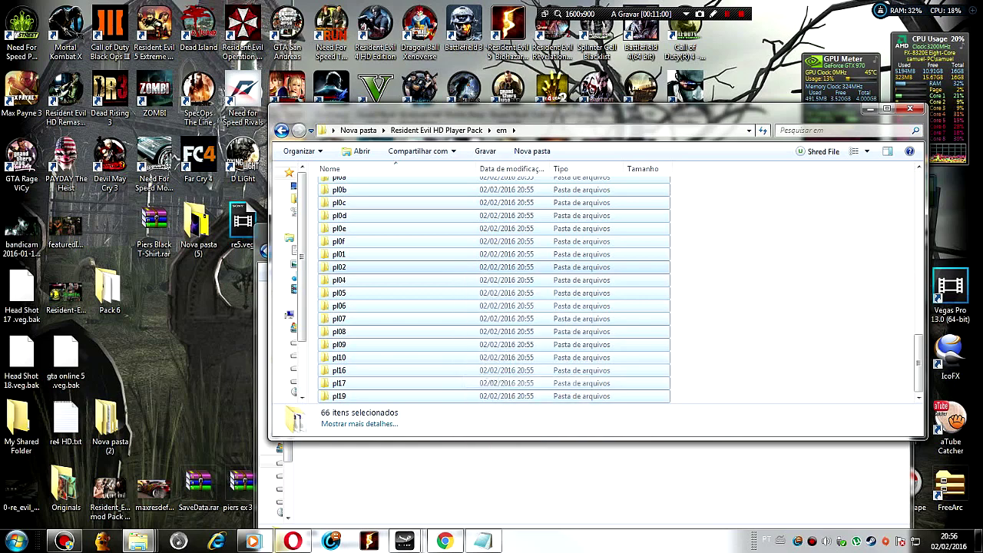
Demonstrate pasting the player pack's folders into the em folder inside the game's xfile folder and close that window
left_click(495, 480)
double_click(323, 306)
right_click(751, 345)
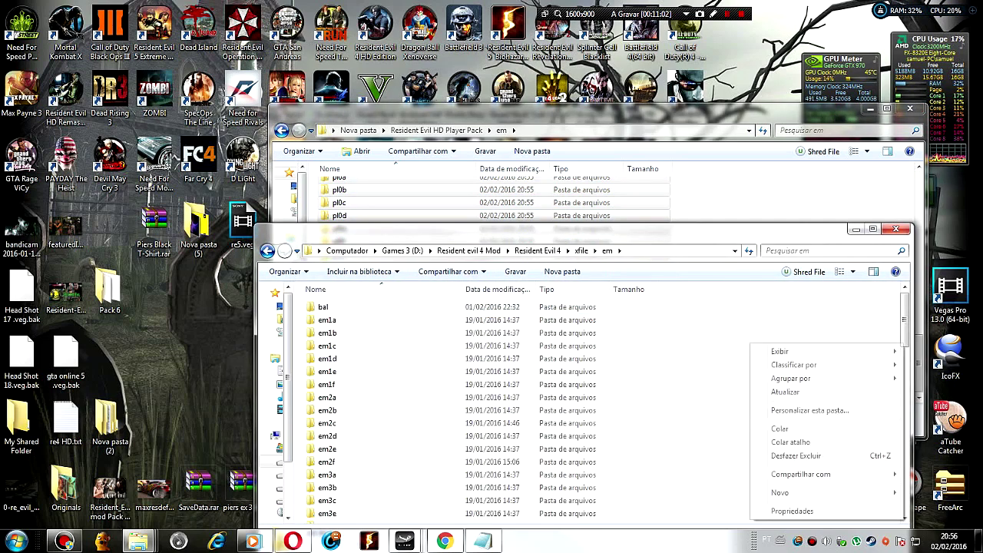
left_click(779, 428)
left_click(895, 229)
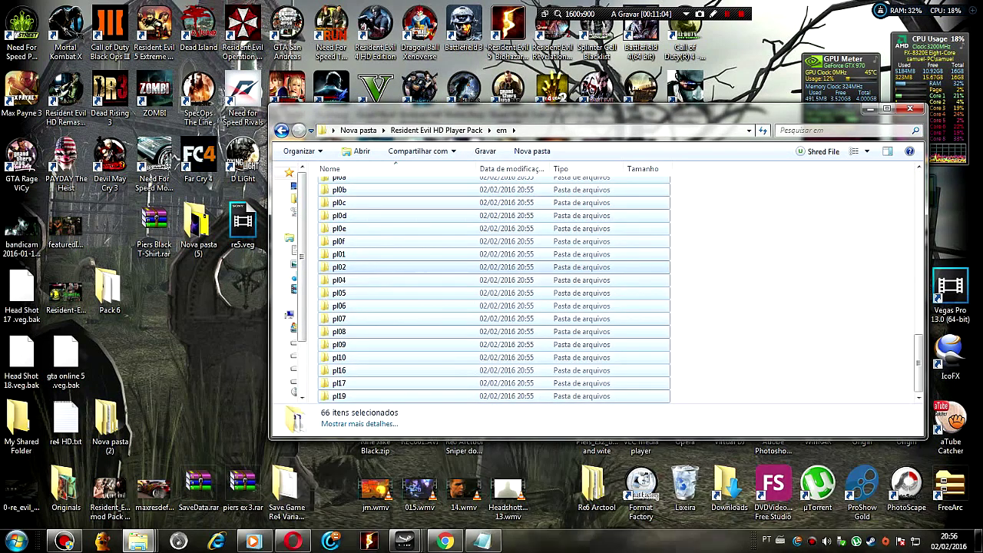
Return to Nova pasta, delete the Resident Evil HD Player Pack folder and close the window
key("BackSpace")
key("BackSpace")
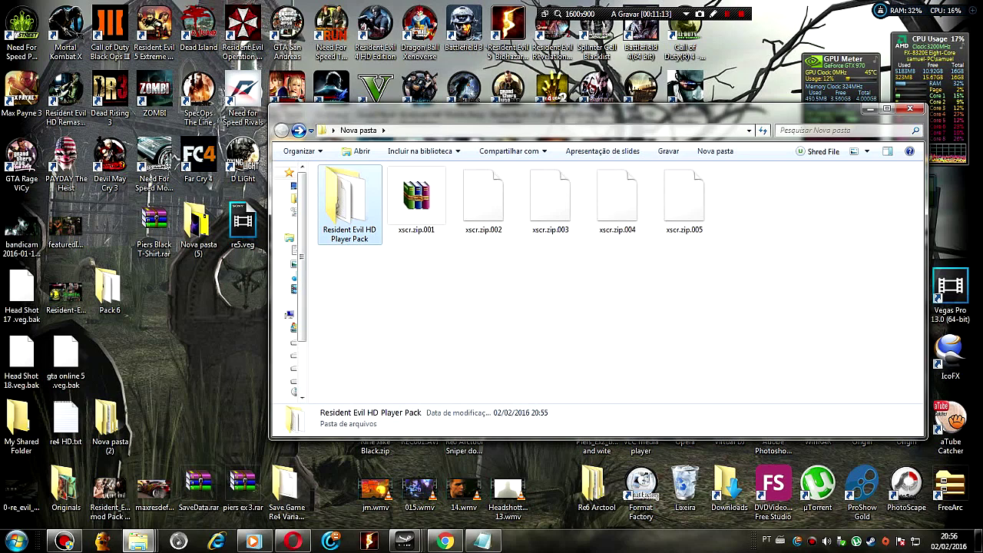
right_click(351, 202)
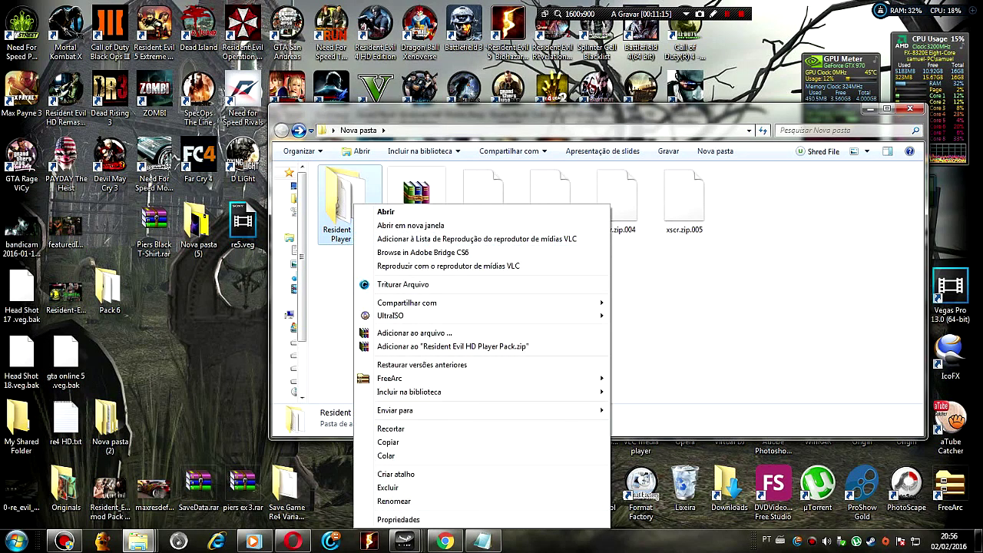
left_click(383, 485)
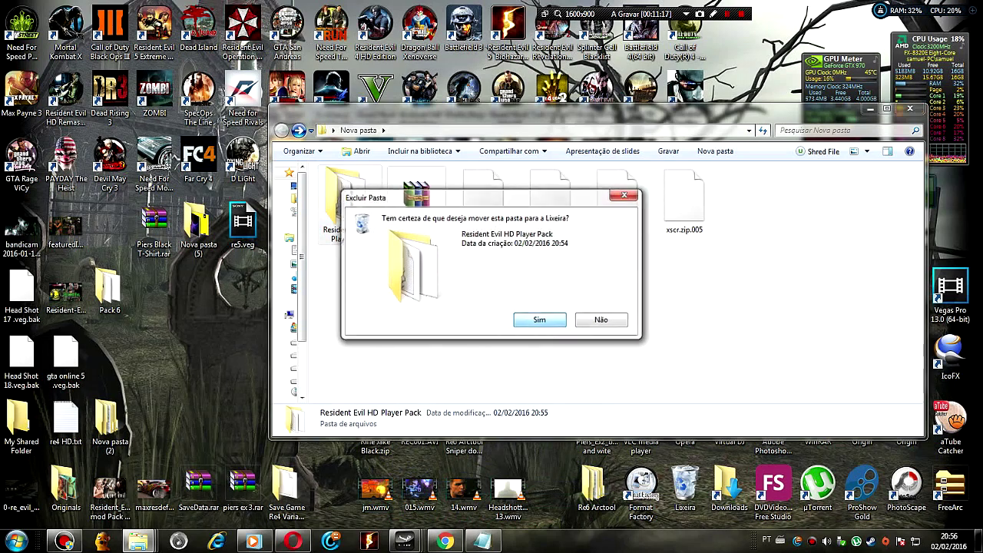
key("Return")
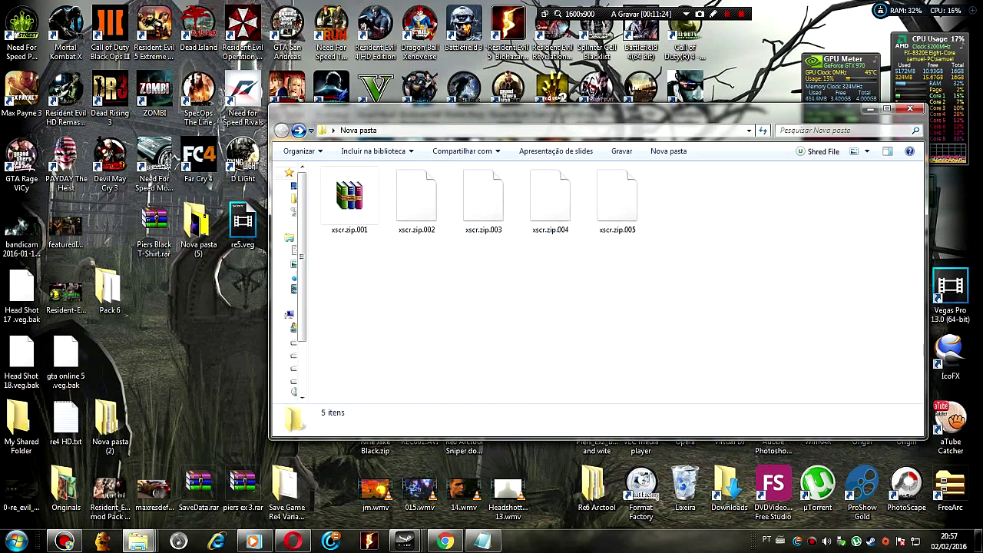
left_click(910, 109)
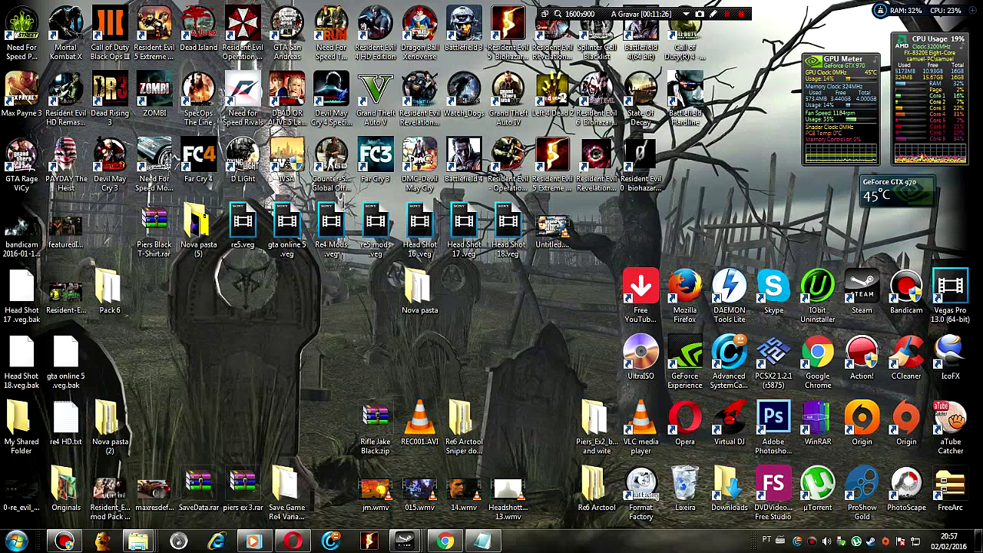
Review the links in re4 HD.txt, hide the note and switch to Chrome, selecting the address of the YouTube channel's videos page
left_click(482, 542)
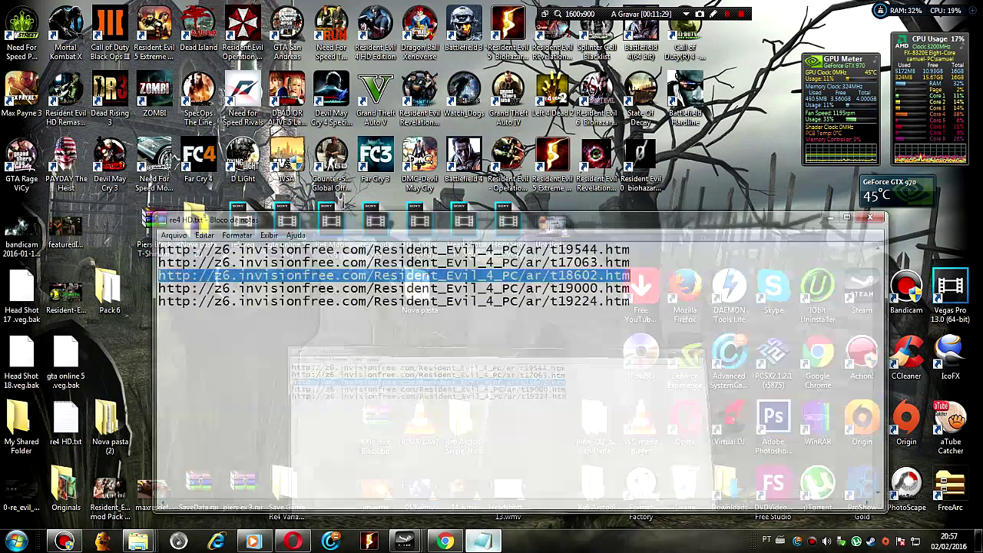
left_click(482, 541)
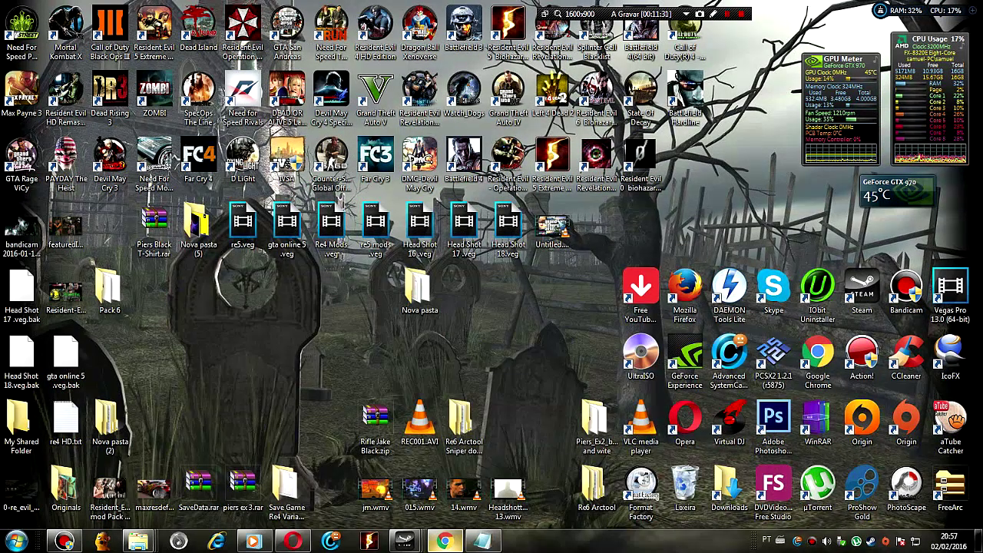
left_click(446, 541)
key("ctrl+l")
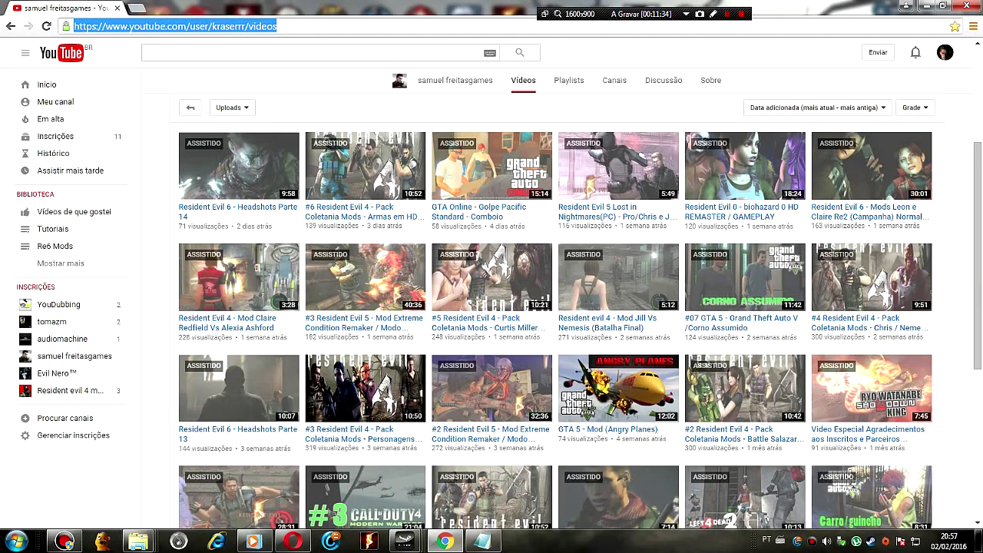